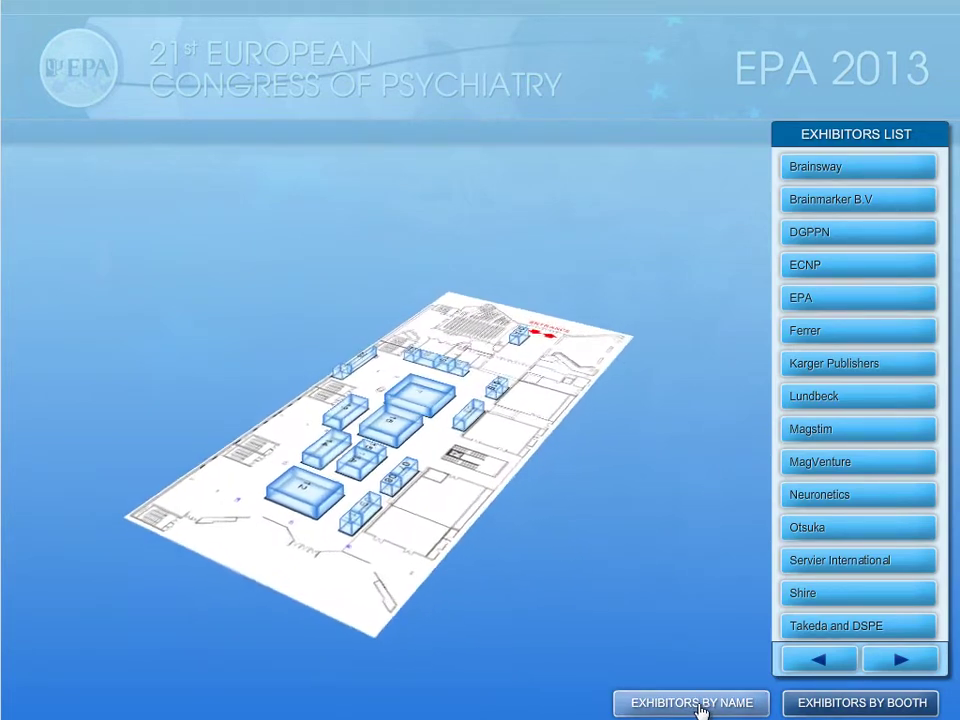
Switch the exhibitors list to booth order and back to name order, then zoom into the floor plan
click(816, 706)
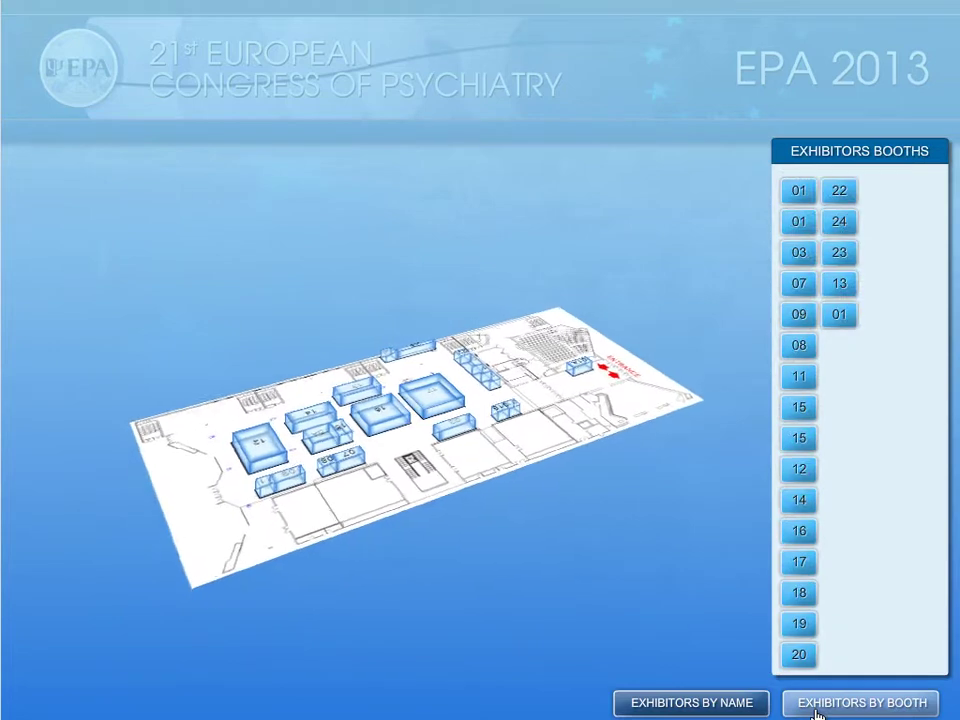
click(750, 710)
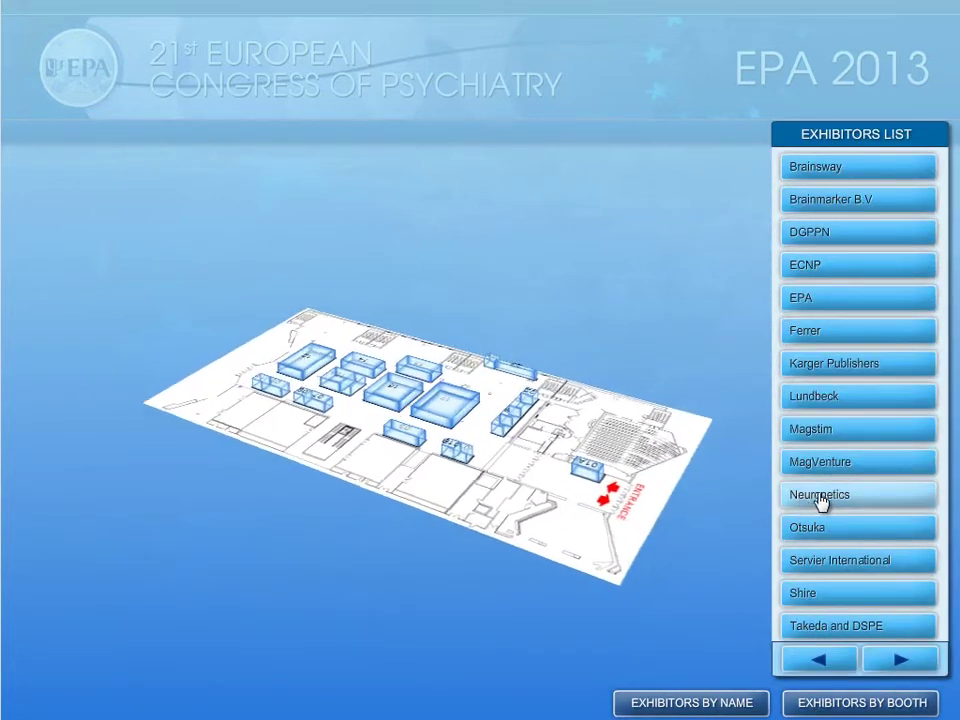
click(822, 498)
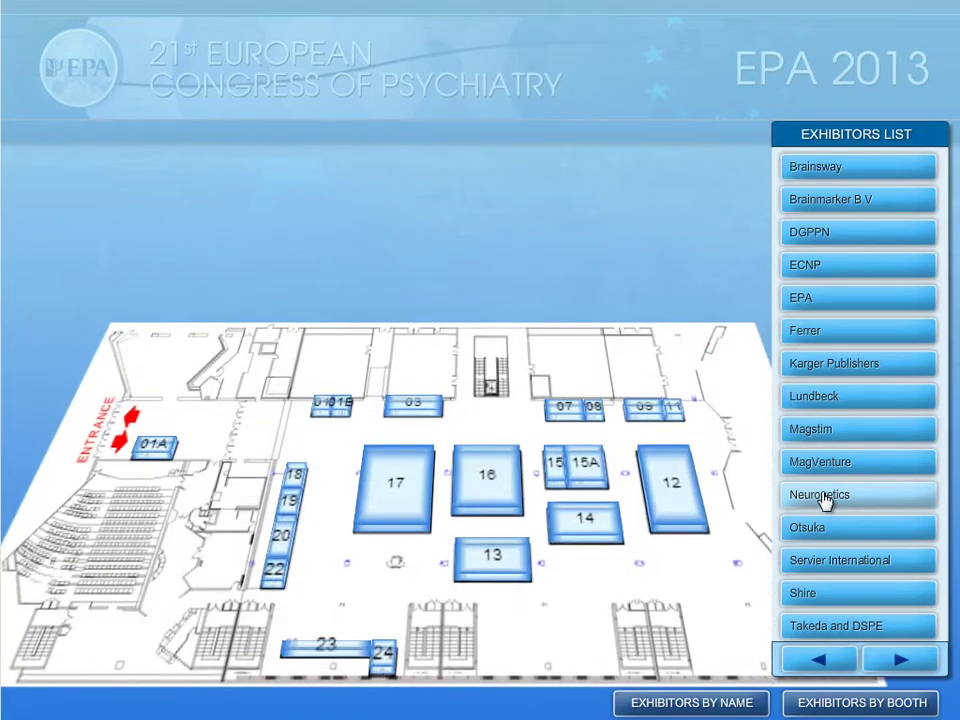
Look up booths 12, 16 and 17 on the map, then booths 15, 17 and 24 from the booth list
click(686, 503)
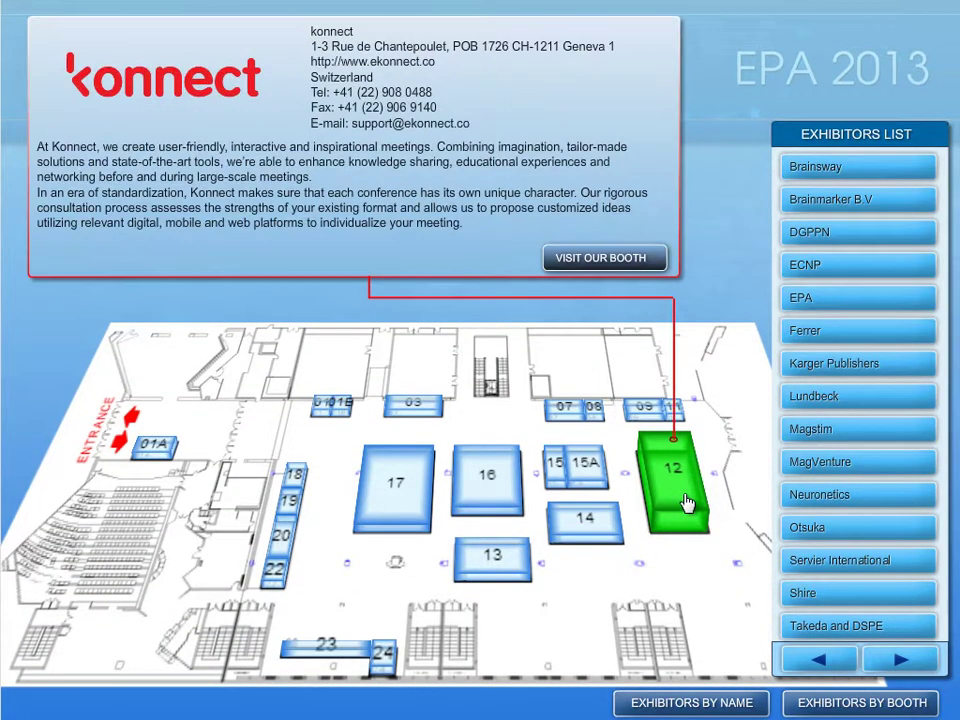
click(487, 486)
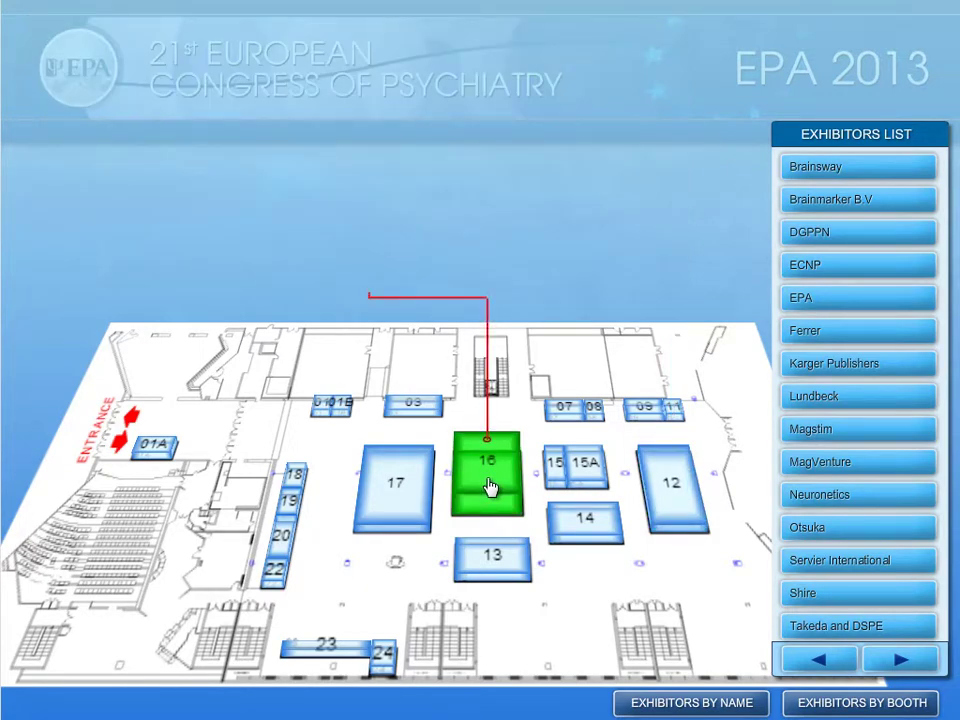
click(397, 476)
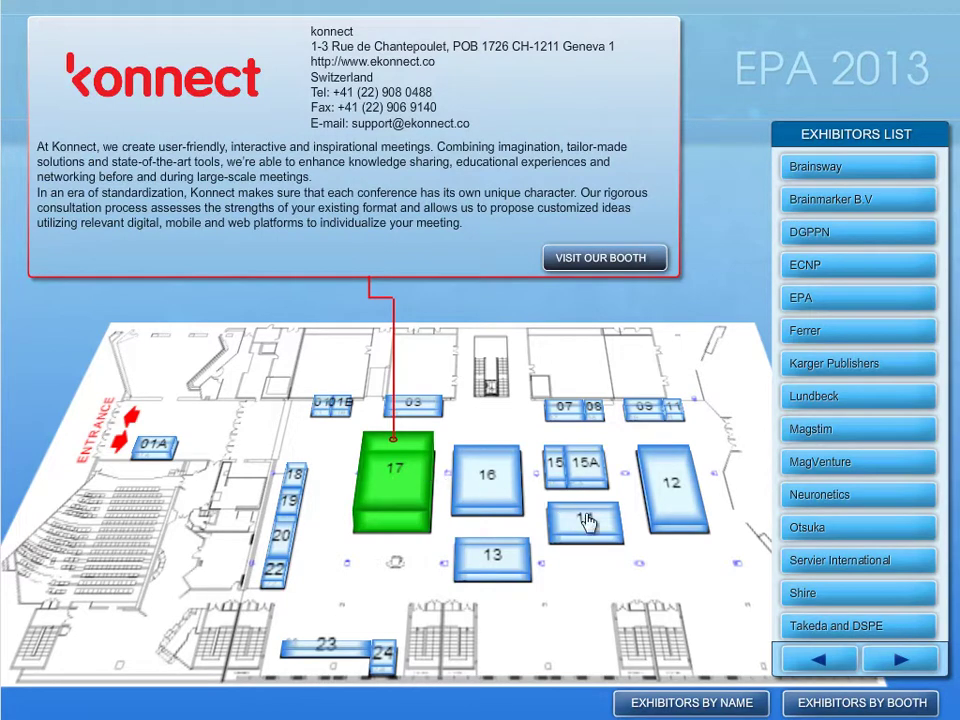
click(834, 704)
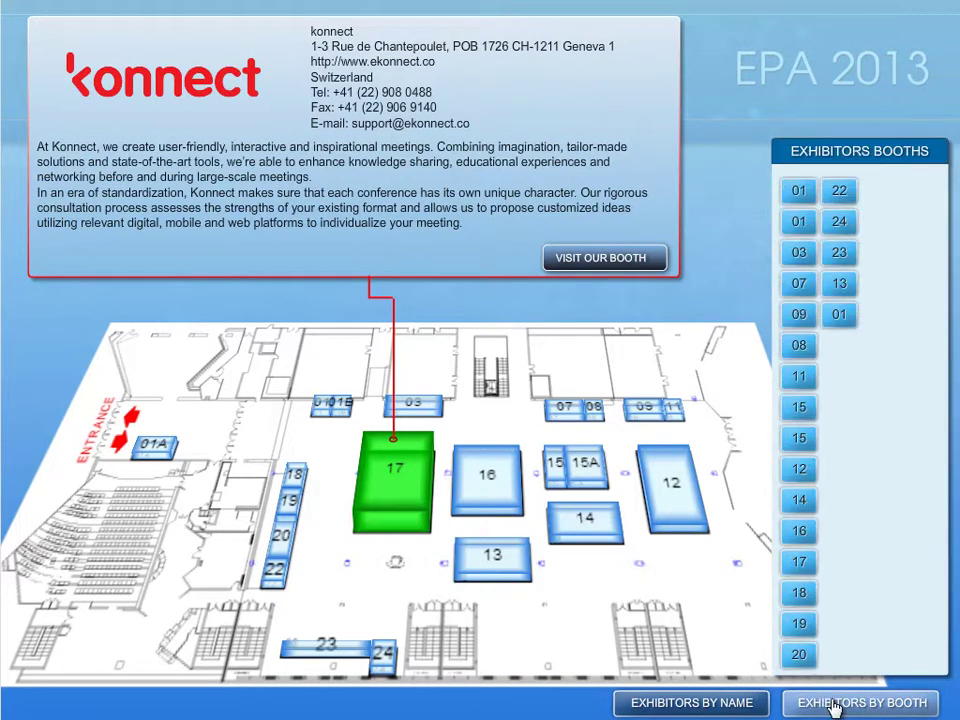
click(797, 410)
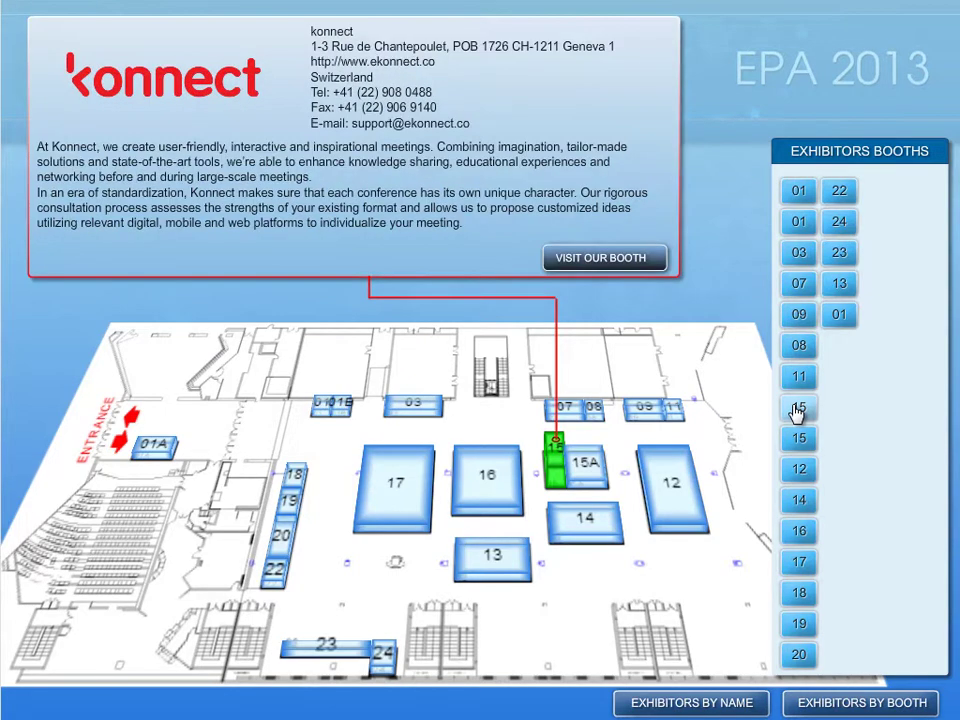
click(800, 564)
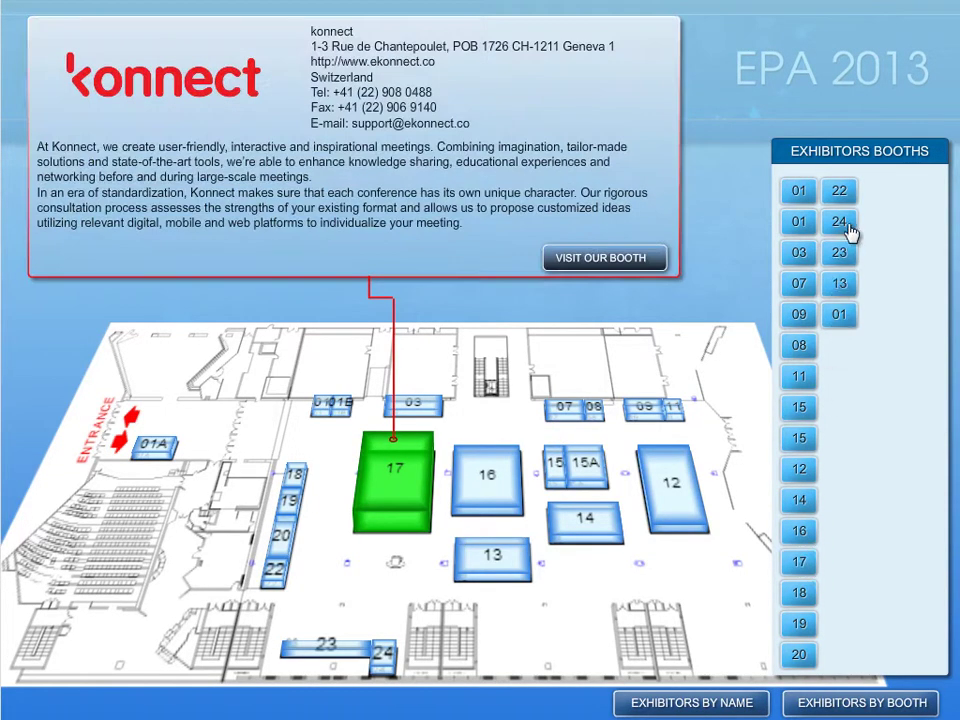
click(840, 222)
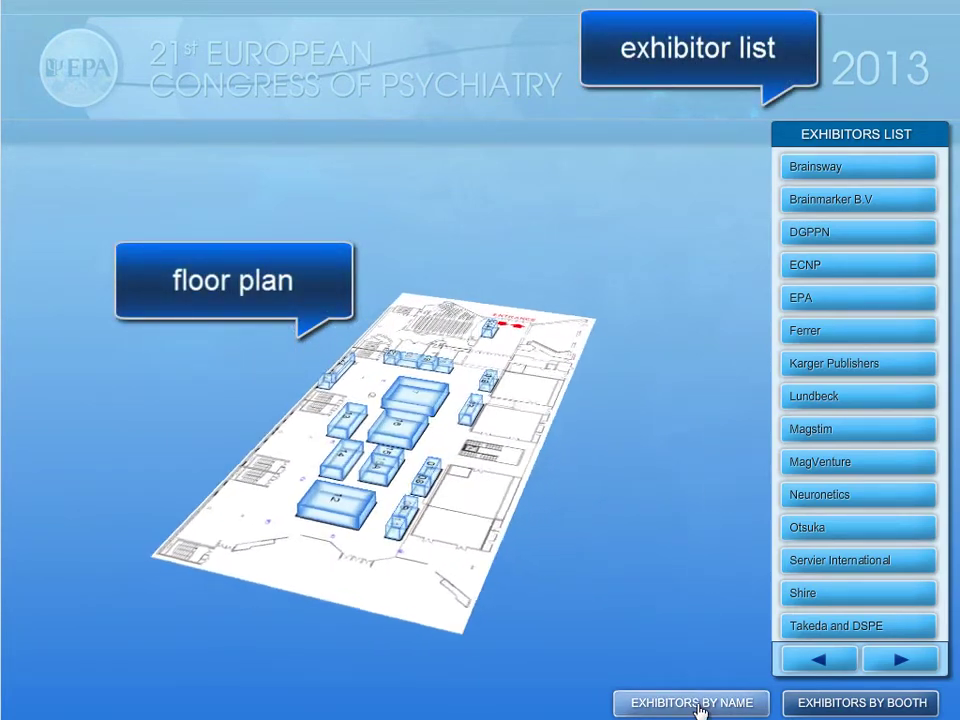
List exhibitors by booth number and enter Konnect's virtual booth at booth 16
click(812, 705)
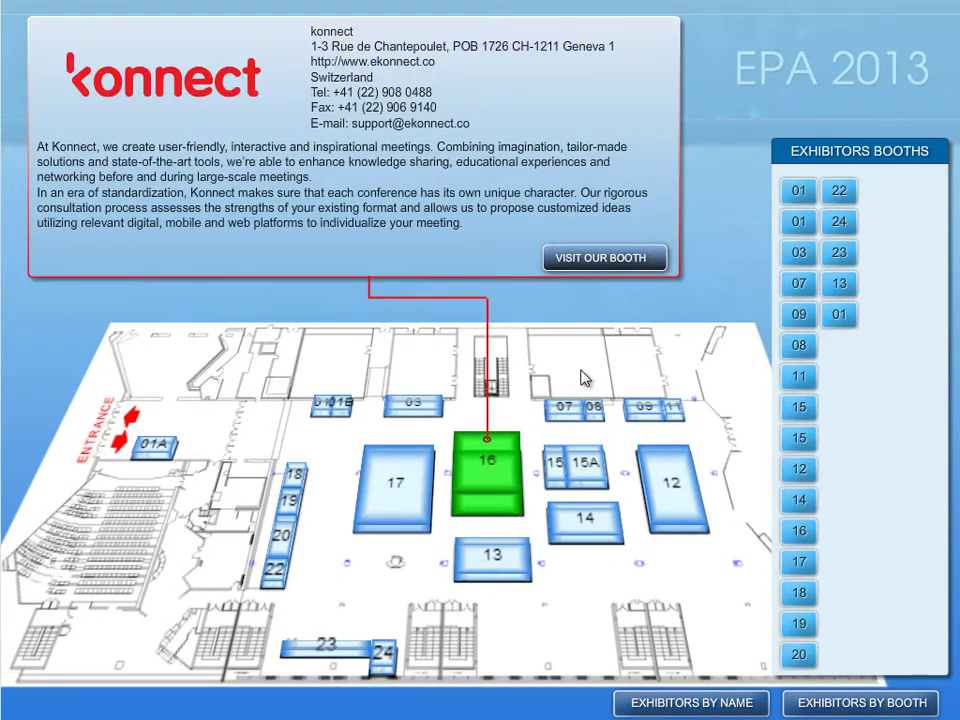
click(605, 258)
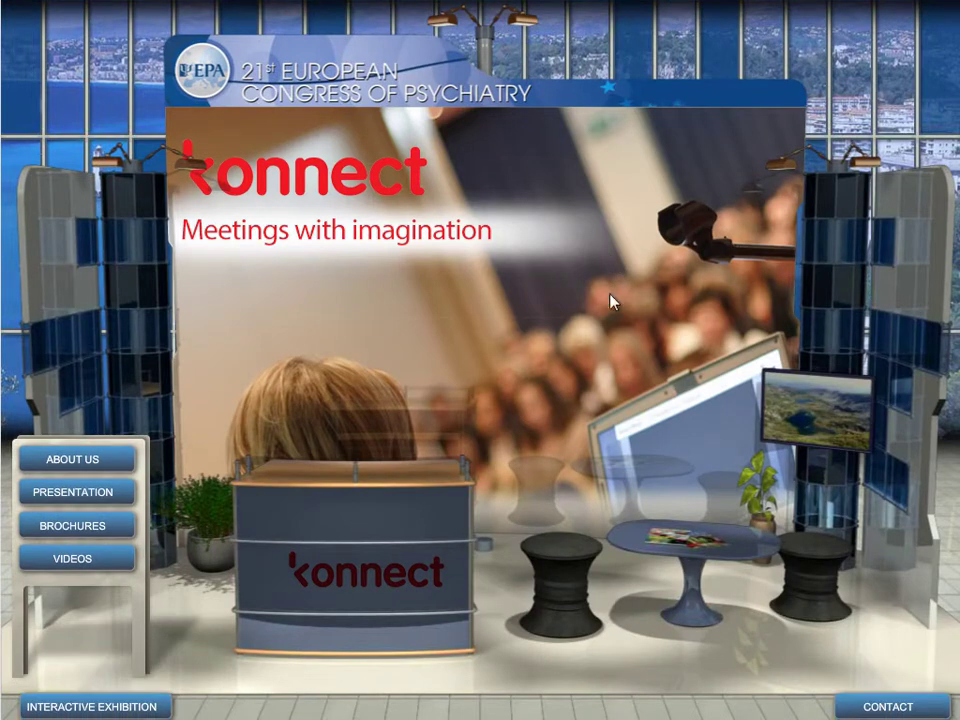
View Konnect's contact details, its About Us text and its presentation video in the booth
click(857, 708)
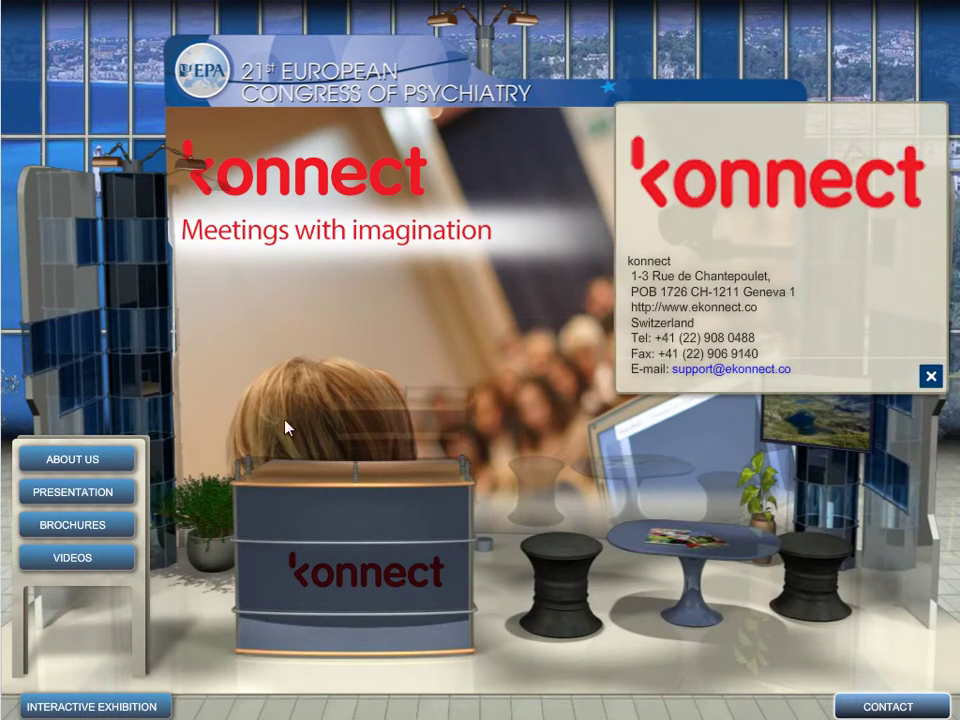
click(114, 462)
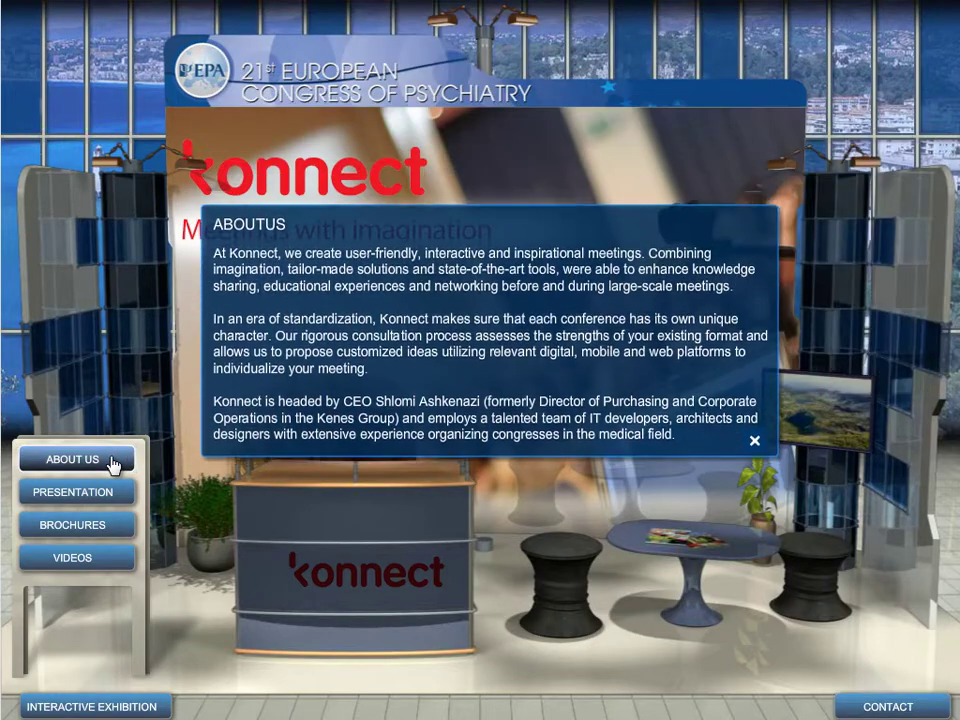
click(113, 496)
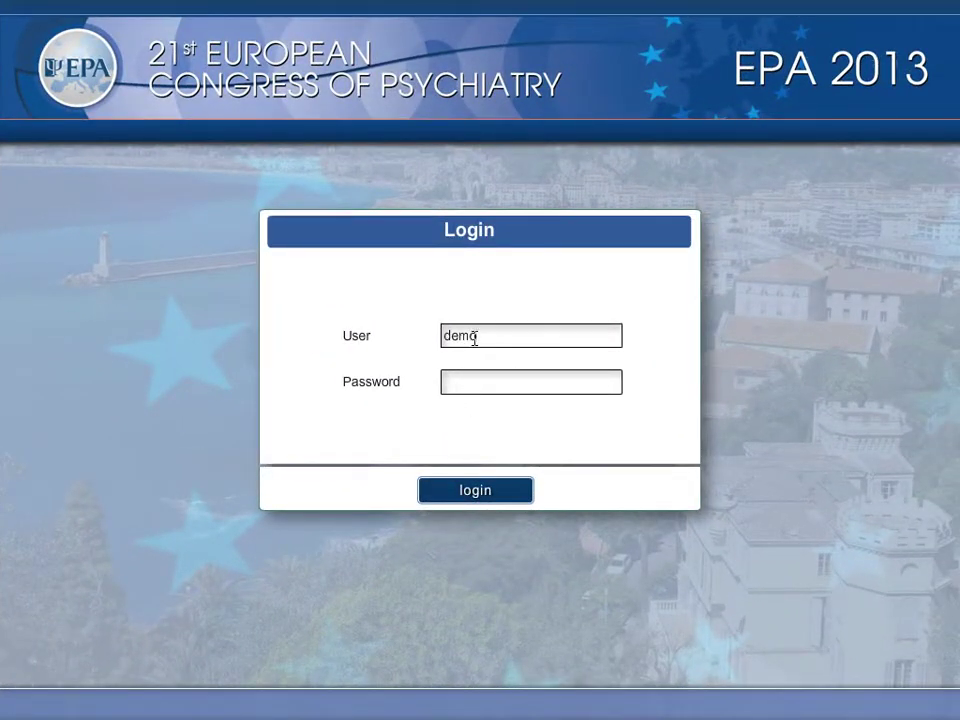
Log in with the exhibitor account and start the booth setup steps
click(476, 490)
click(495, 491)
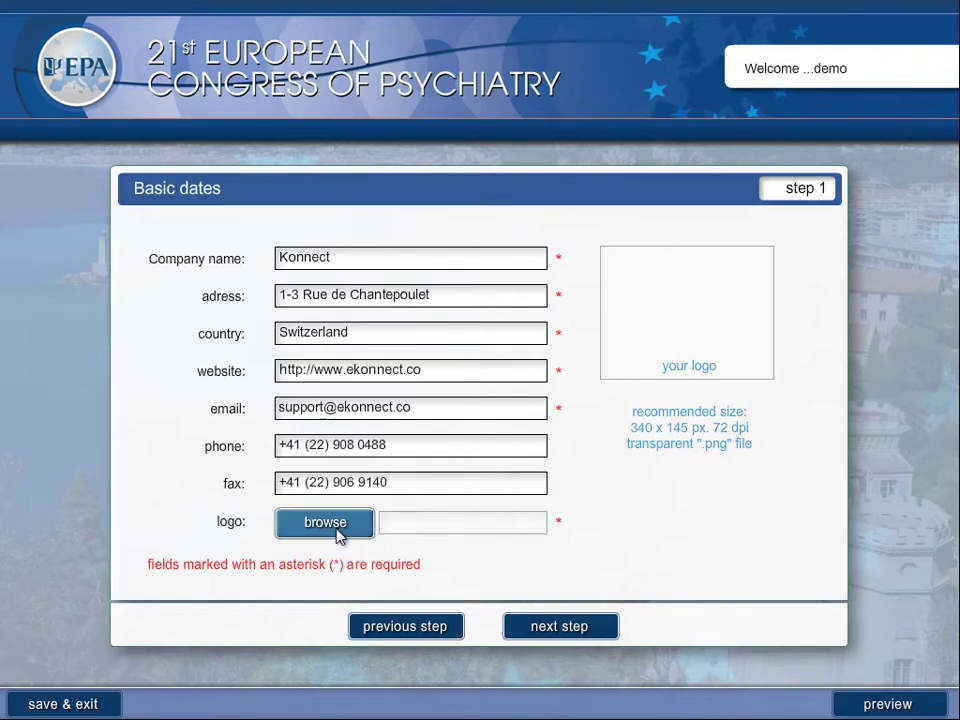
Upload konnect-logo.png as the company logo and advance to the booth background step
click(326, 523)
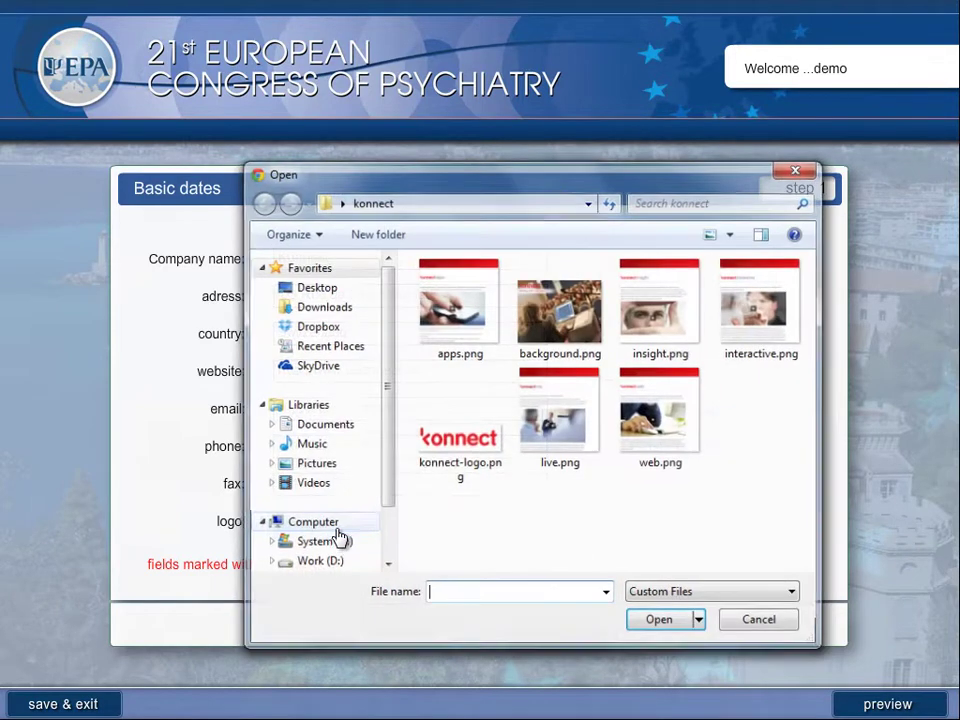
click(430, 432)
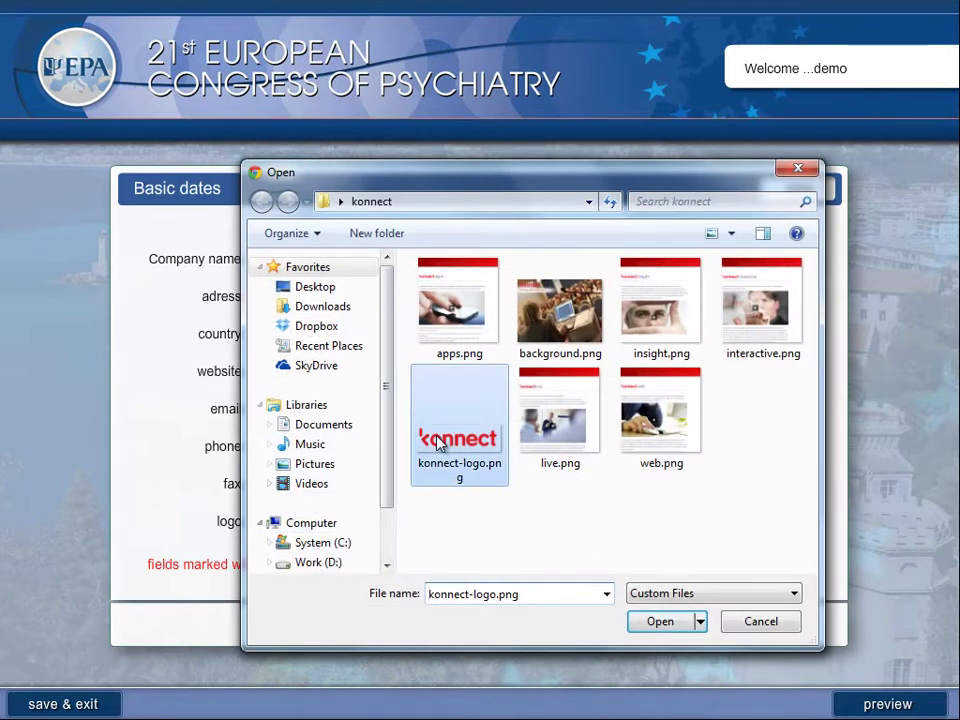
click(650, 621)
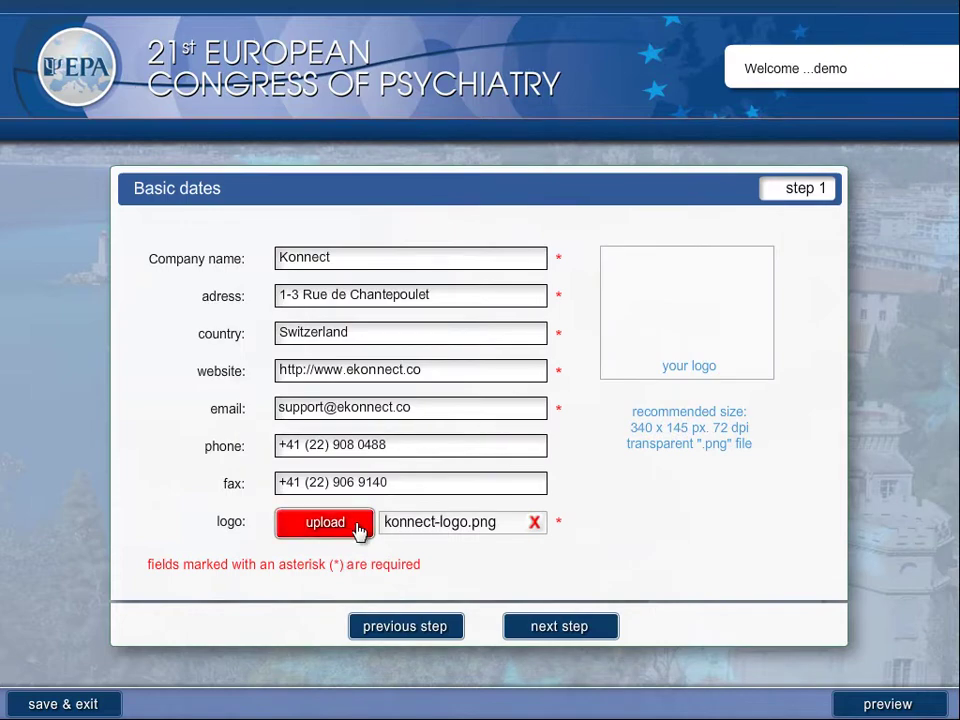
click(357, 530)
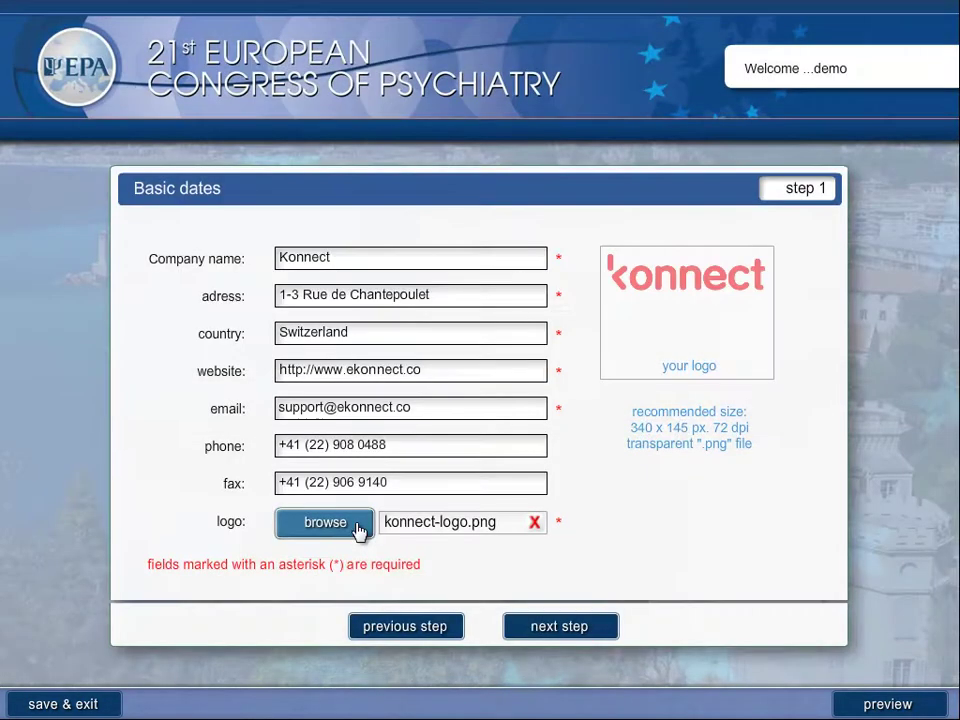
click(553, 630)
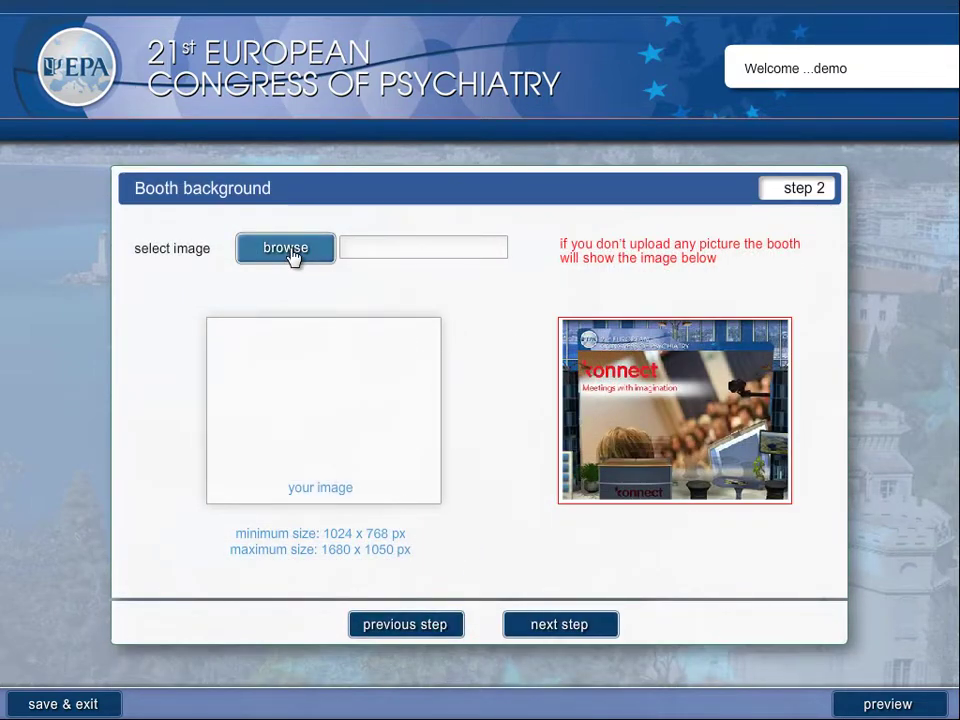
Choose background.png from the computer and upload it as the booth background
click(288, 250)
click(561, 315)
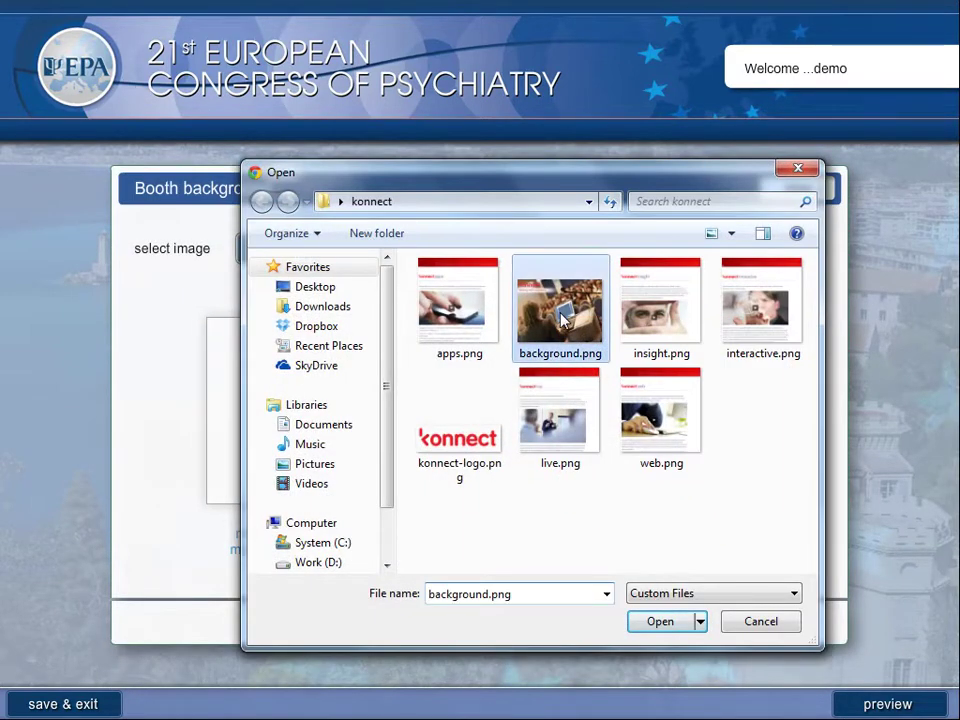
click(658, 624)
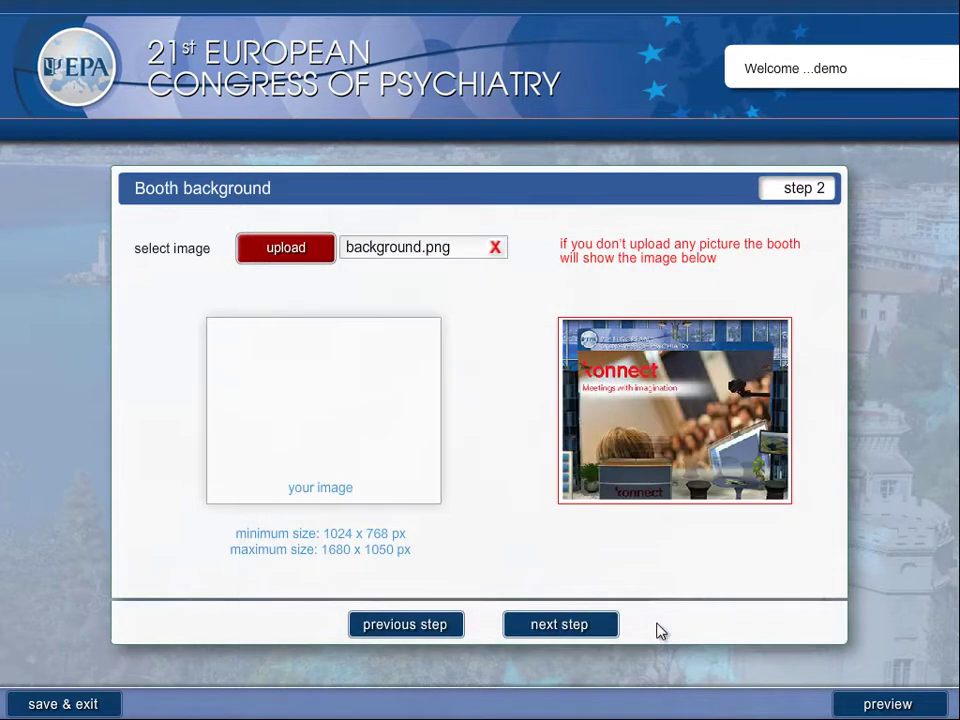
click(302, 262)
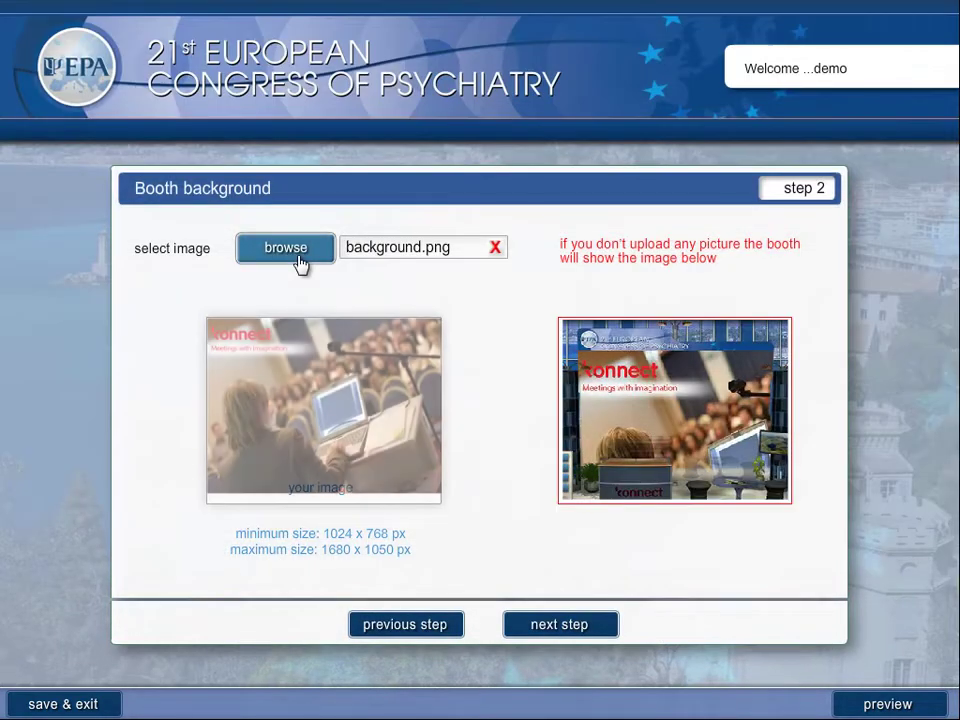
Paste Konnect's company description into About us, bold the first Konnect, and continue
click(542, 626)
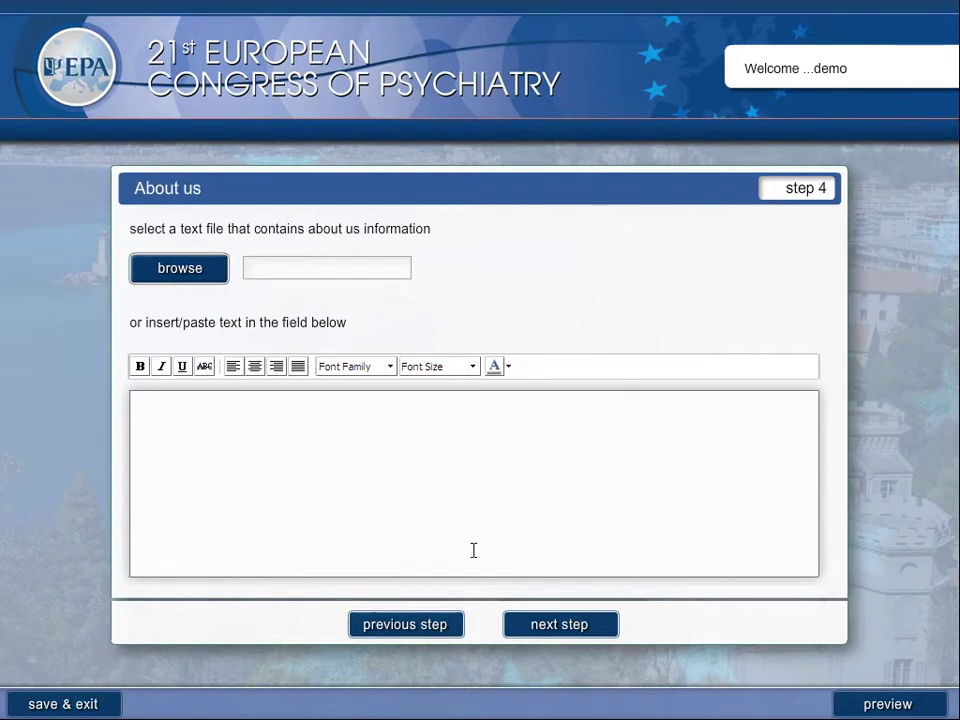
right_click(345, 423)
click(390, 477)
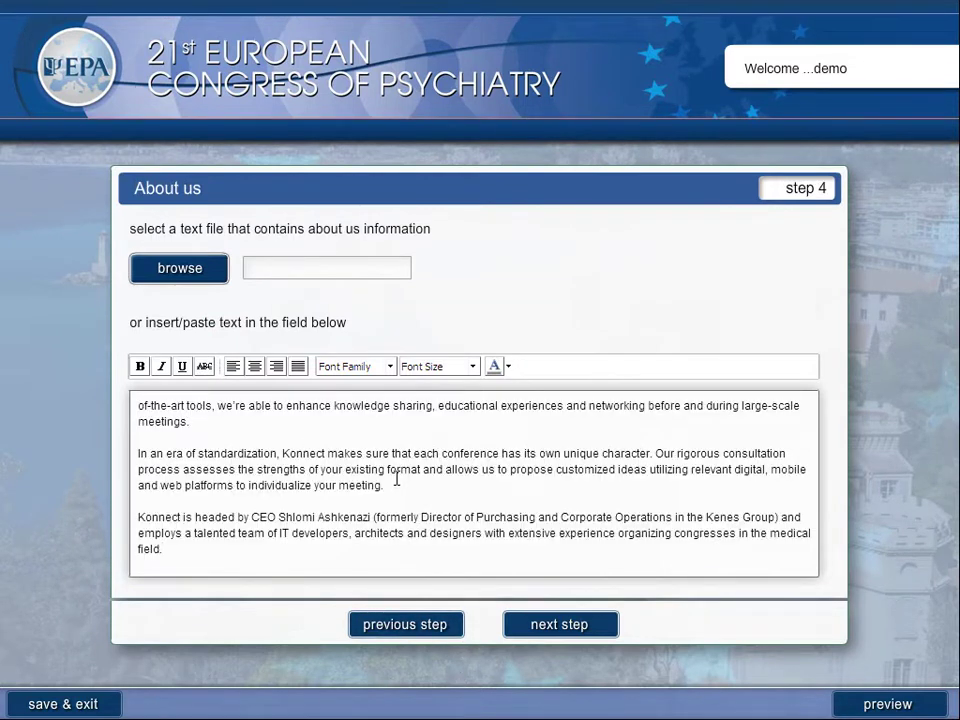
scroll(397, 480, up, 1)
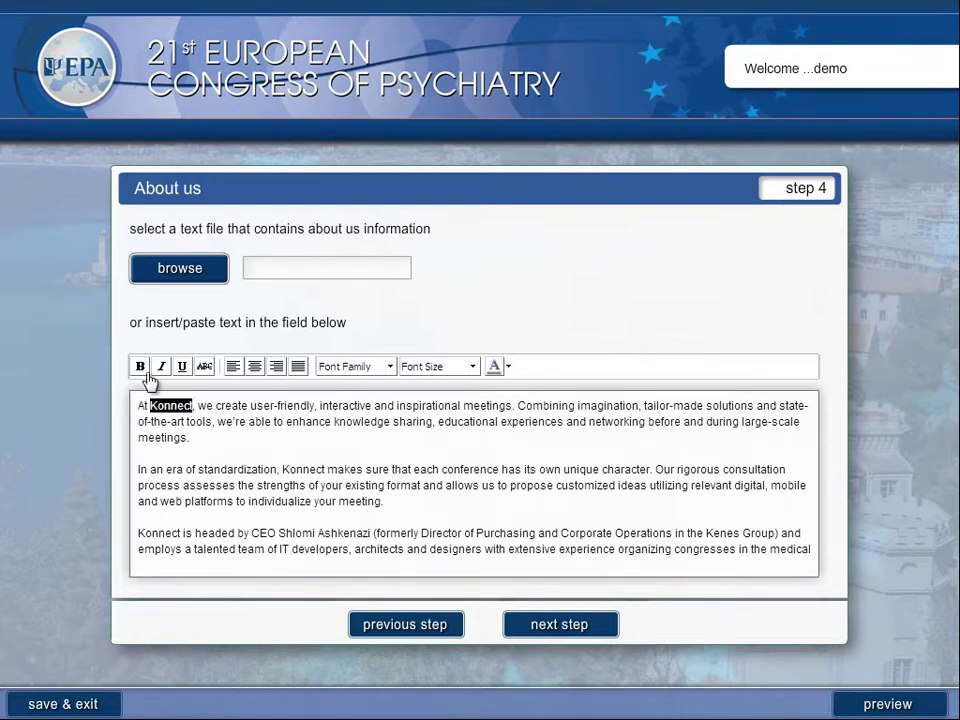
click(141, 368)
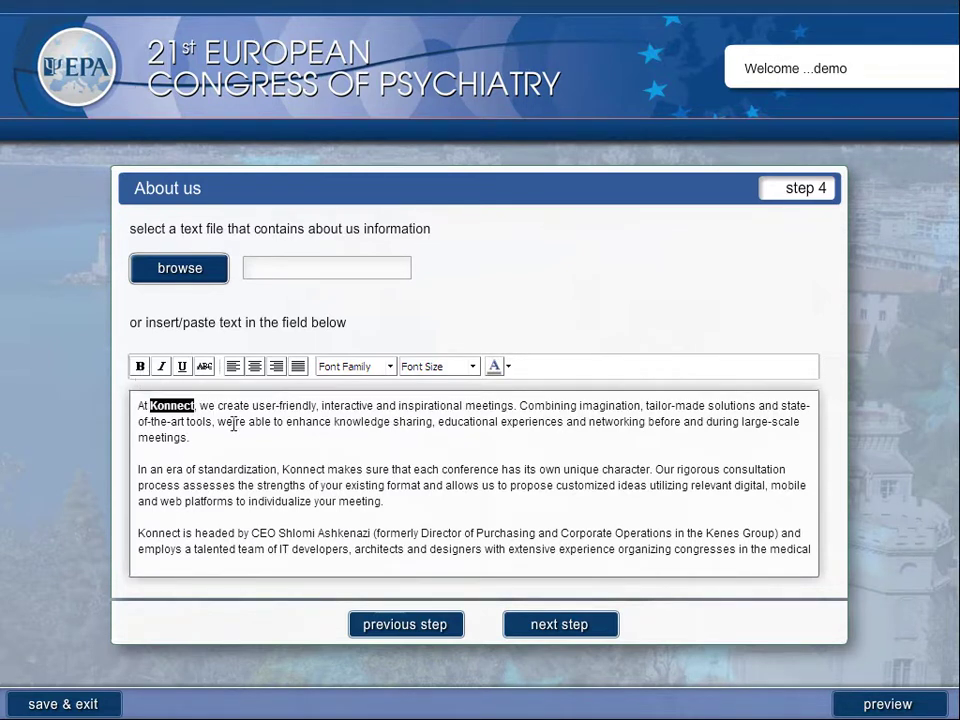
click(551, 625)
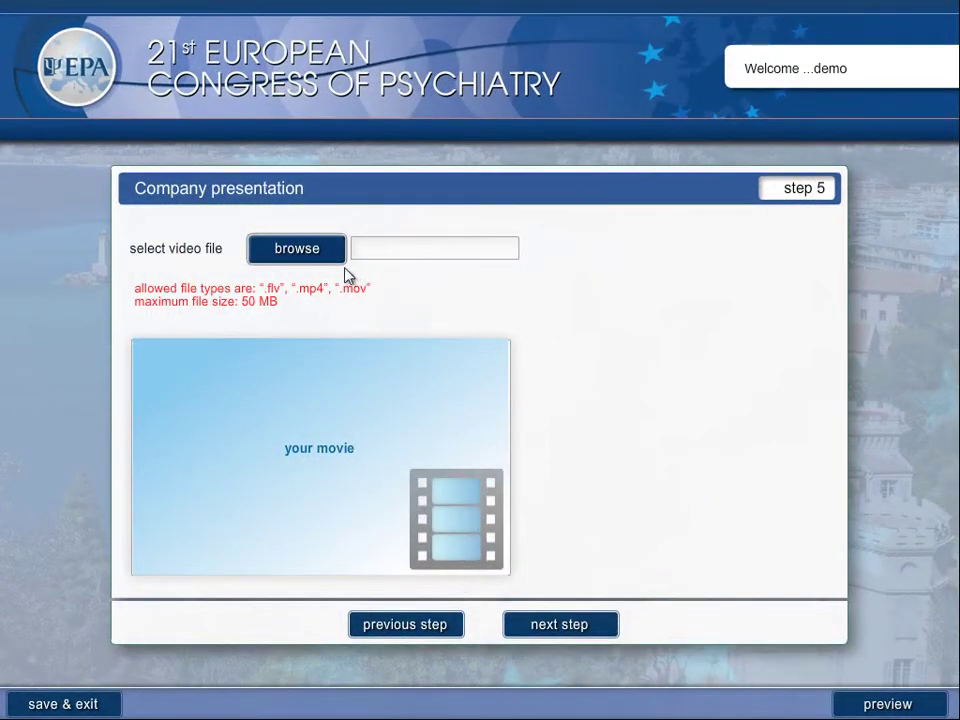
Upload Konnect Apps.flv as the presentation video and advance to step 6 Brochures
click(318, 256)
click(455, 298)
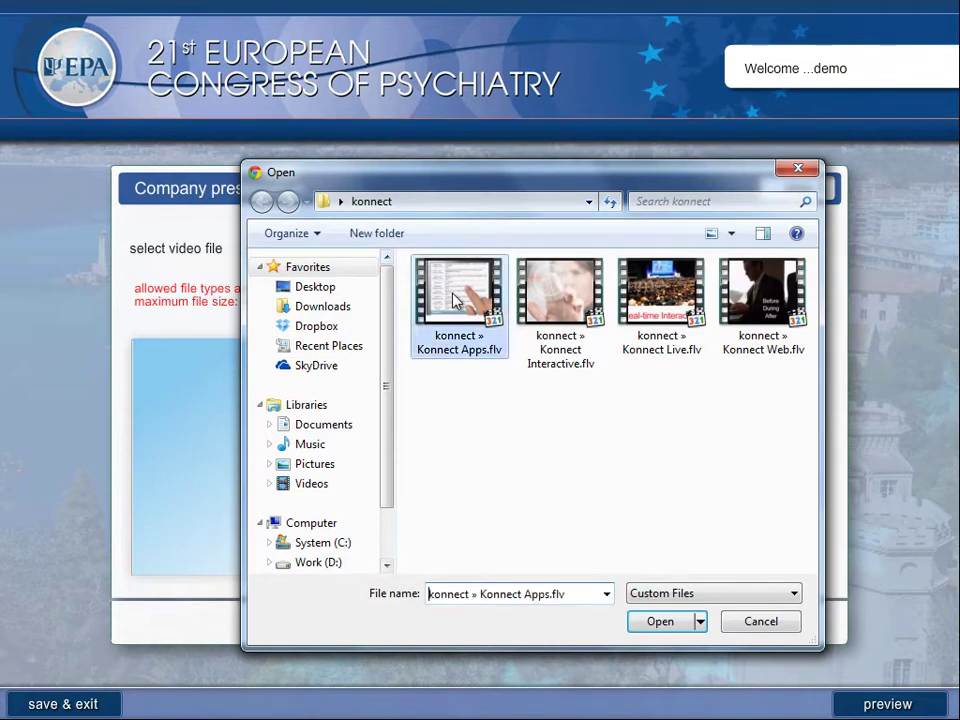
click(647, 623)
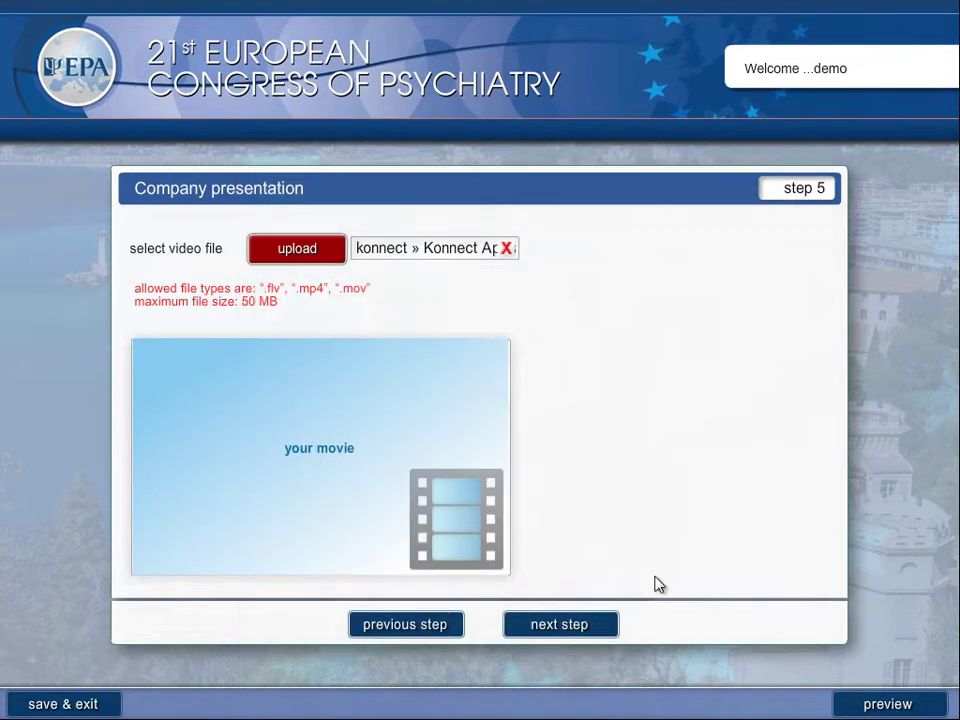
click(316, 253)
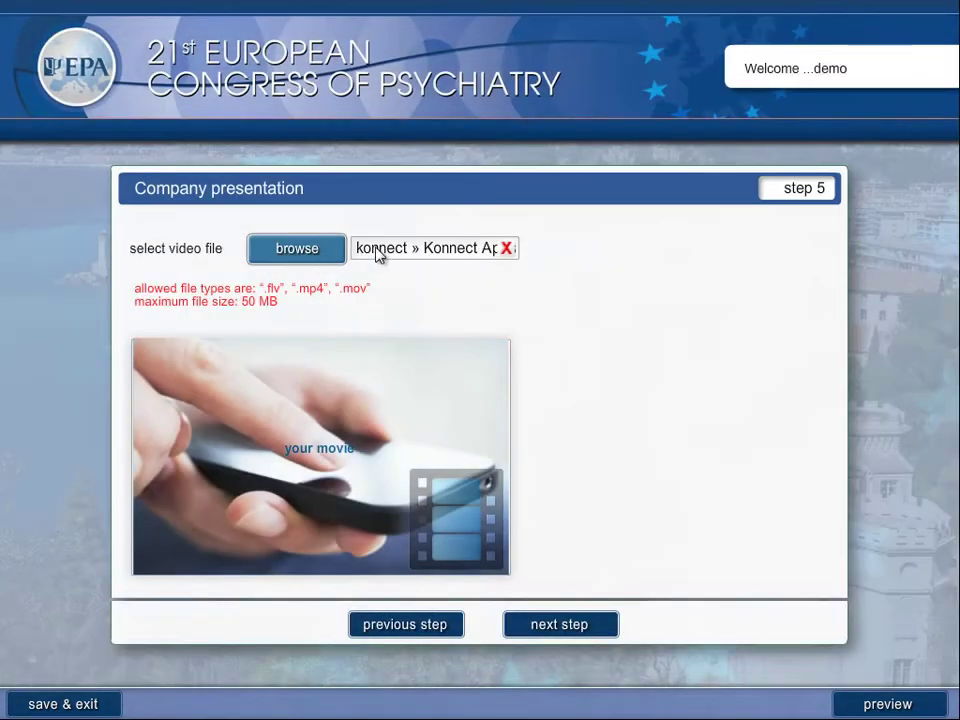
click(510, 628)
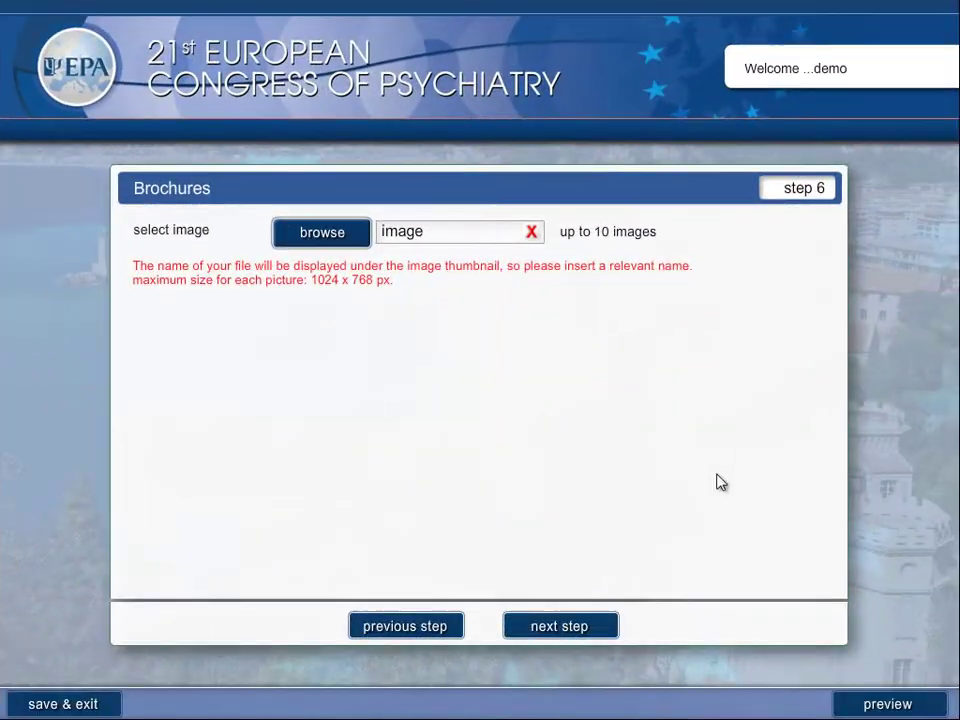
Upload apps.png as the first brochure image
click(296, 250)
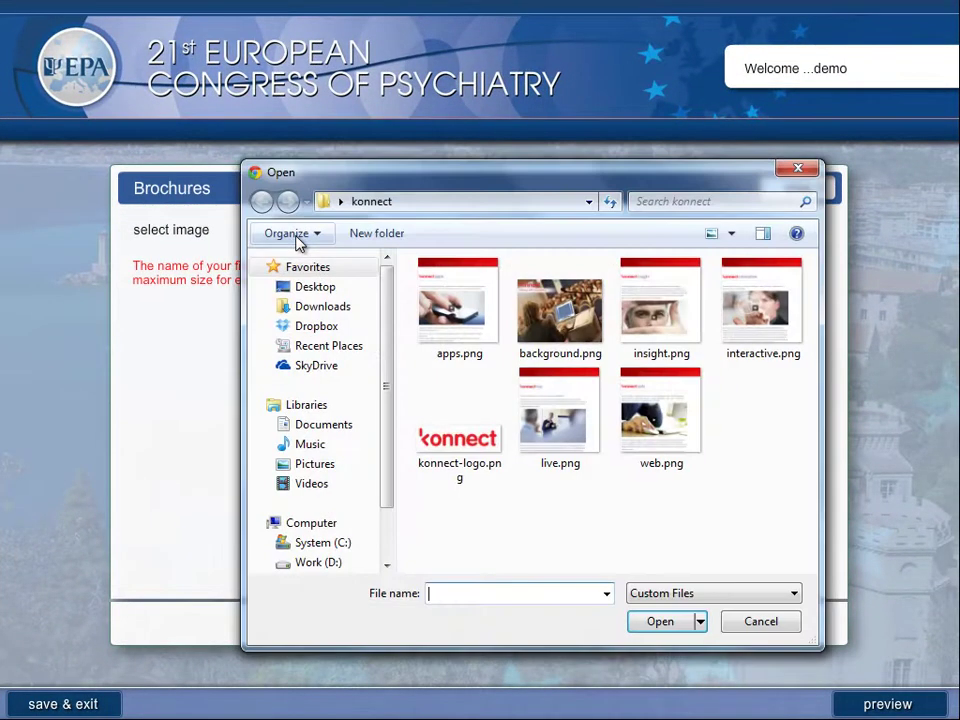
click(425, 316)
click(661, 624)
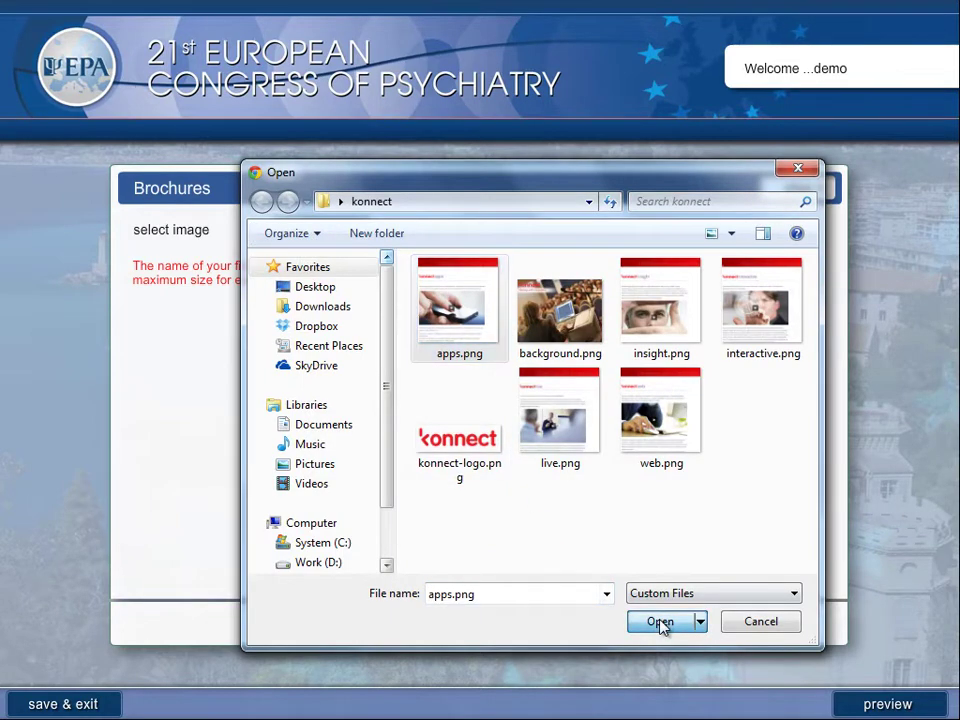
click(350, 243)
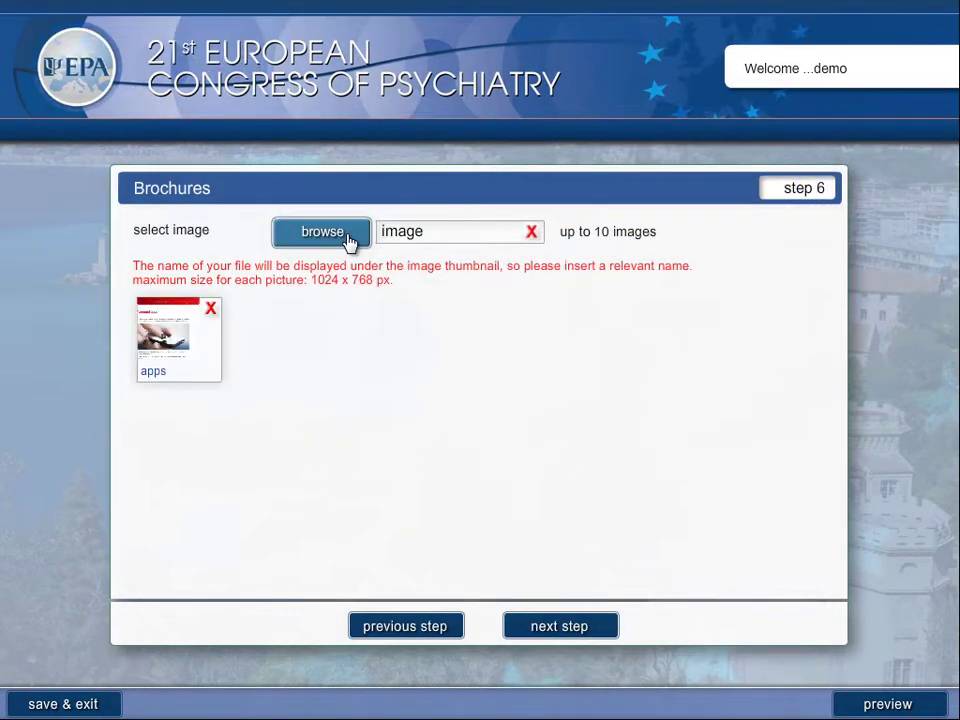
Upload insight.png as a second brochure and advance to step 7 Videos
click(349, 238)
click(657, 322)
click(680, 624)
click(334, 240)
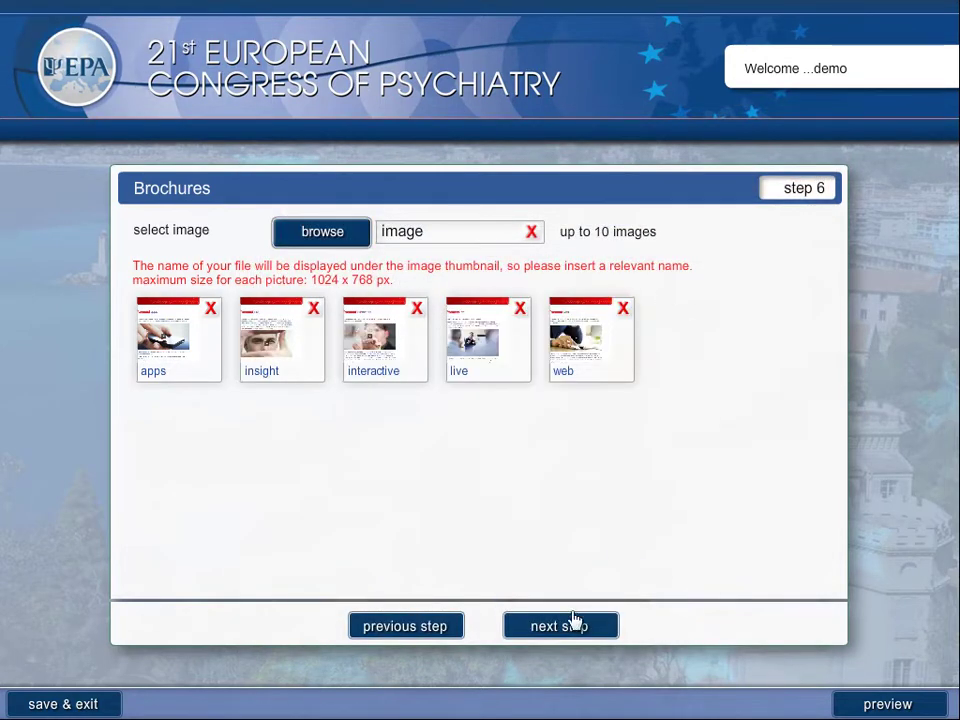
click(574, 622)
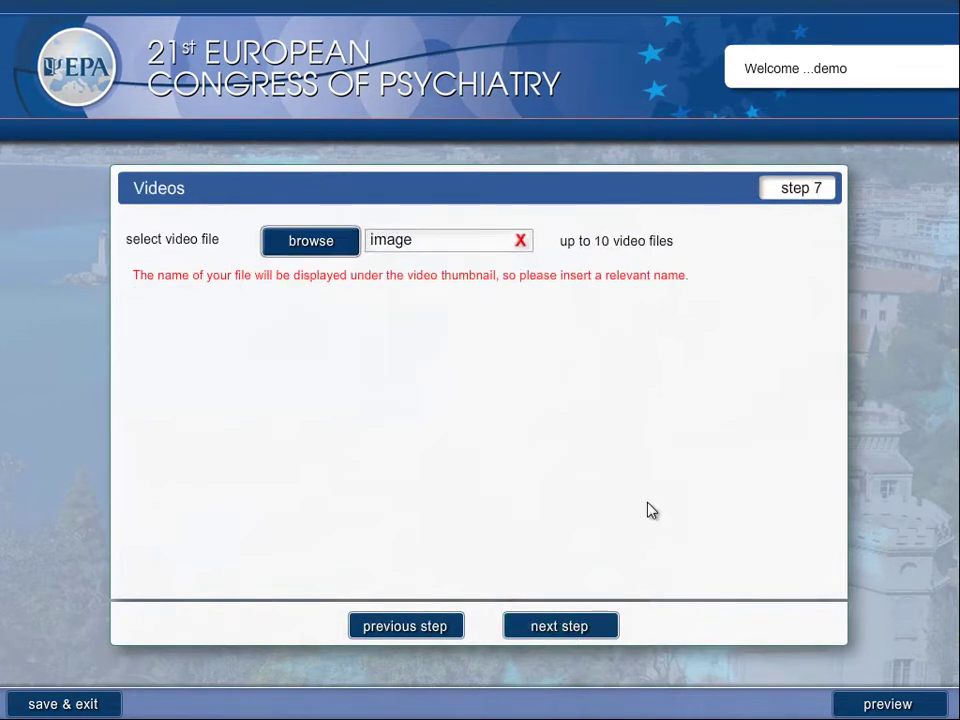
Upload Konnect Apps.flv, then Konnect Interactive.flv, to the Step 7 Videos list
click(327, 248)
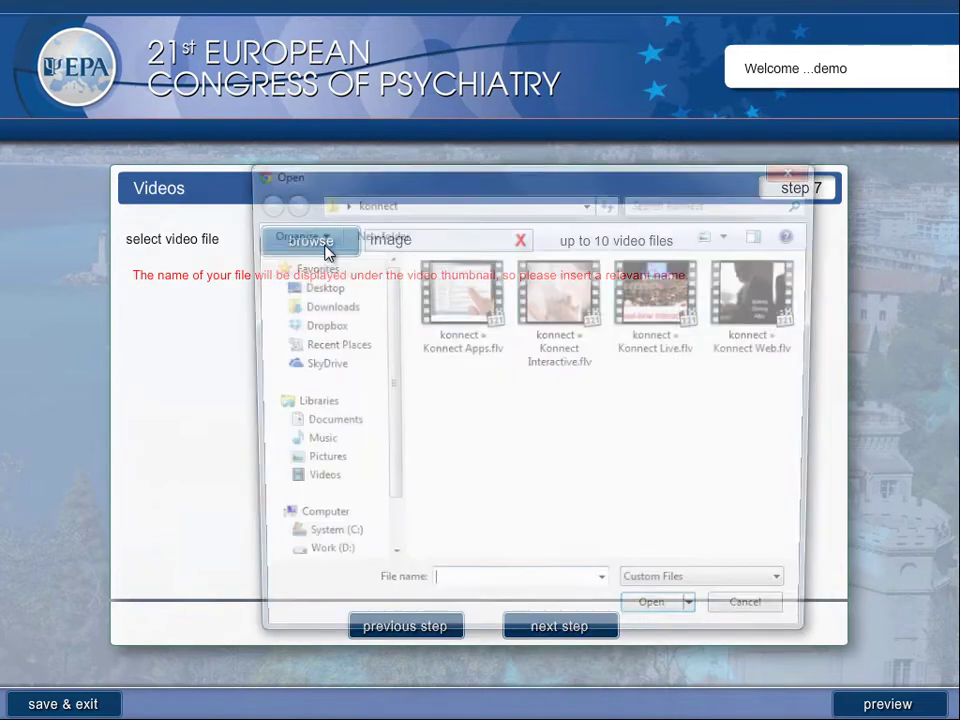
click(463, 310)
click(650, 624)
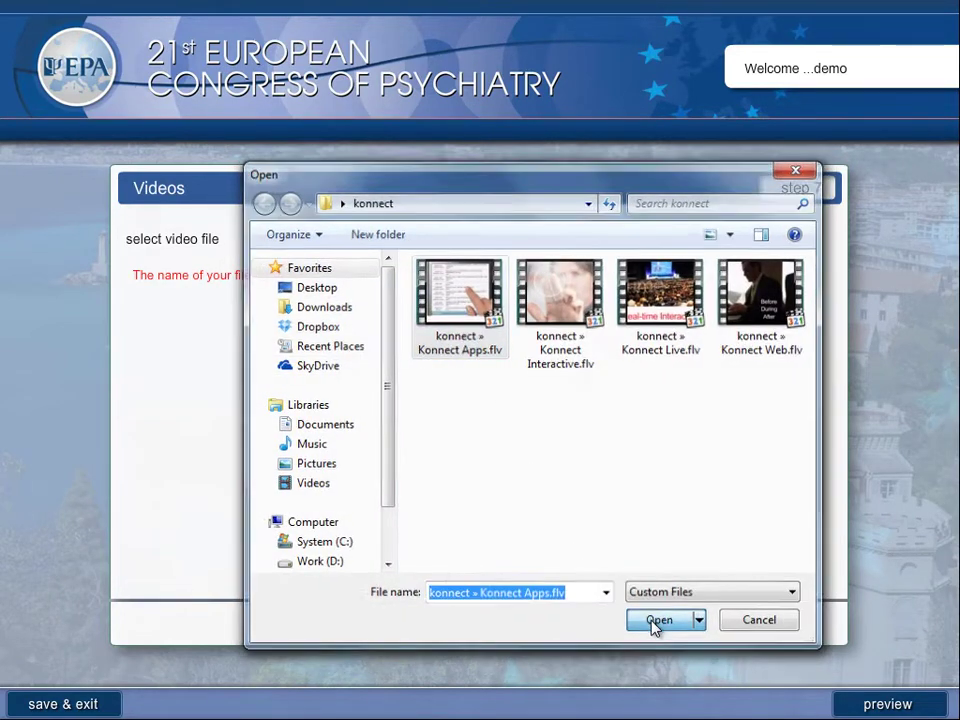
click(332, 252)
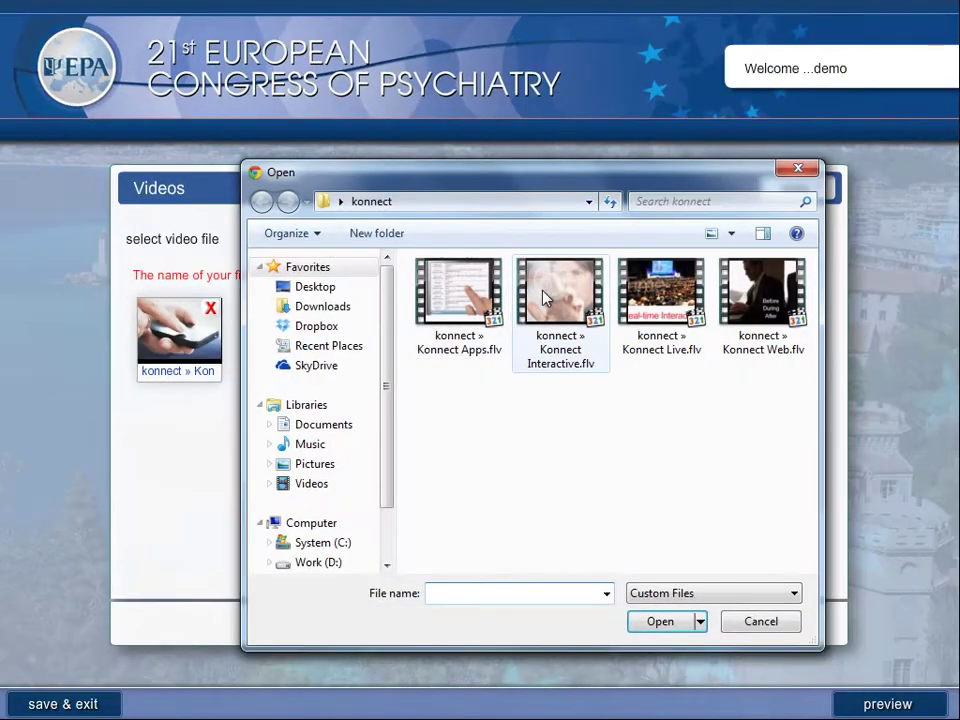
click(588, 368)
click(661, 622)
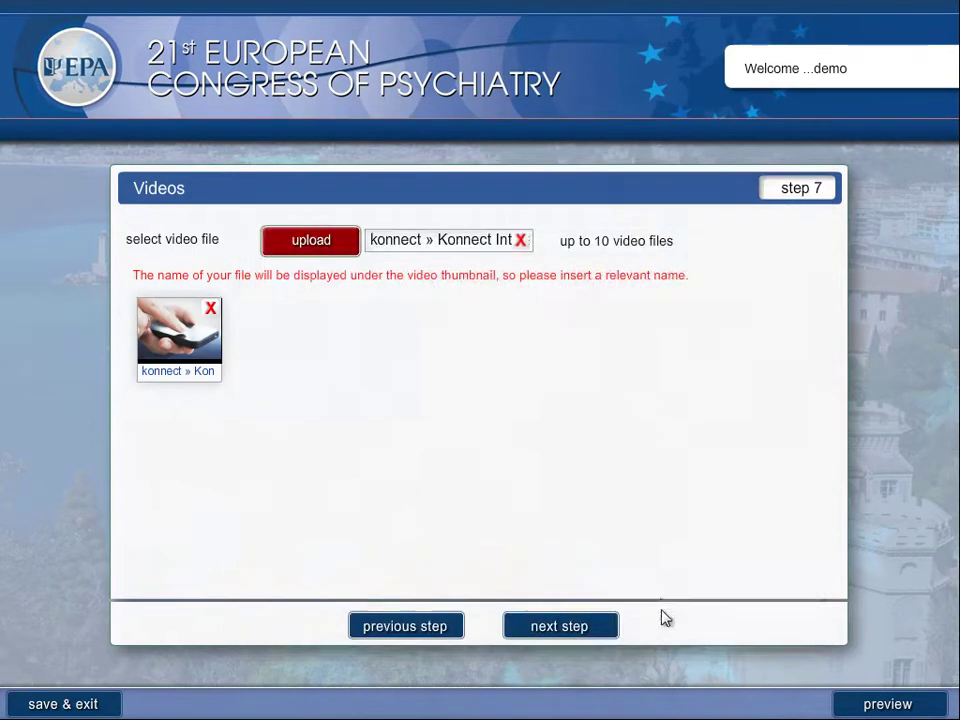
click(330, 251)
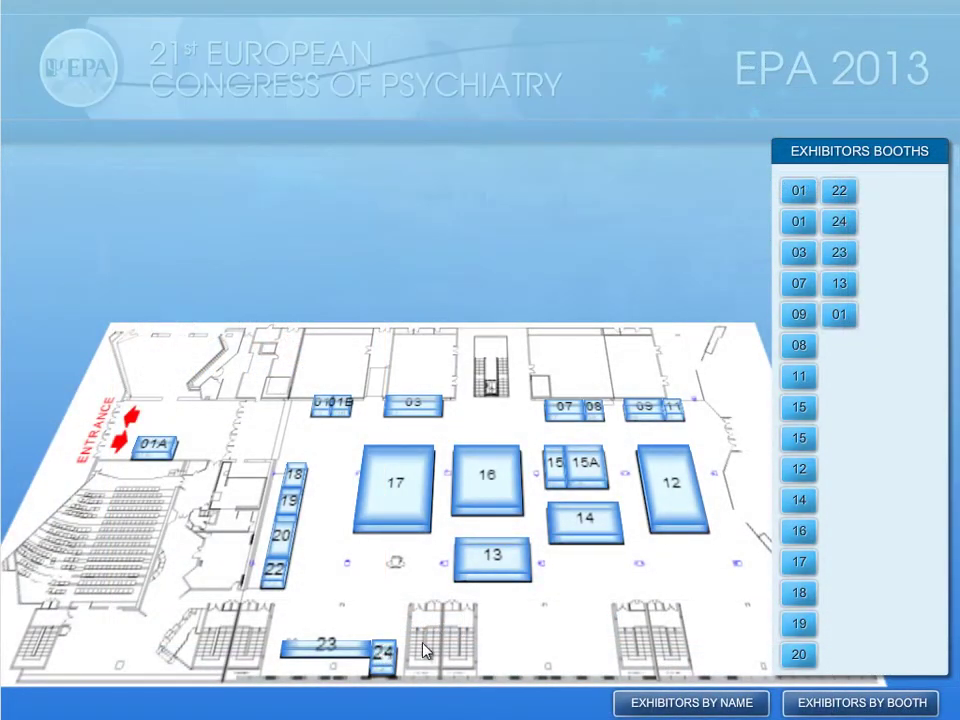
Select booth 16 on the floor plan and choose VISIT OUR BOOTH to enter Konnect's booth
click(487, 488)
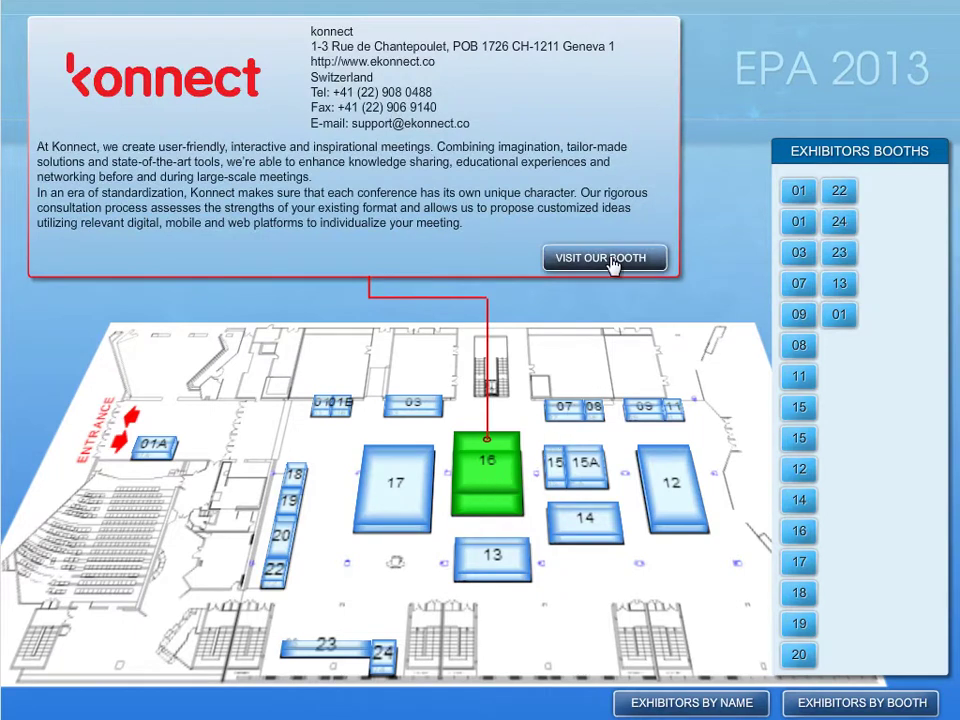
click(611, 259)
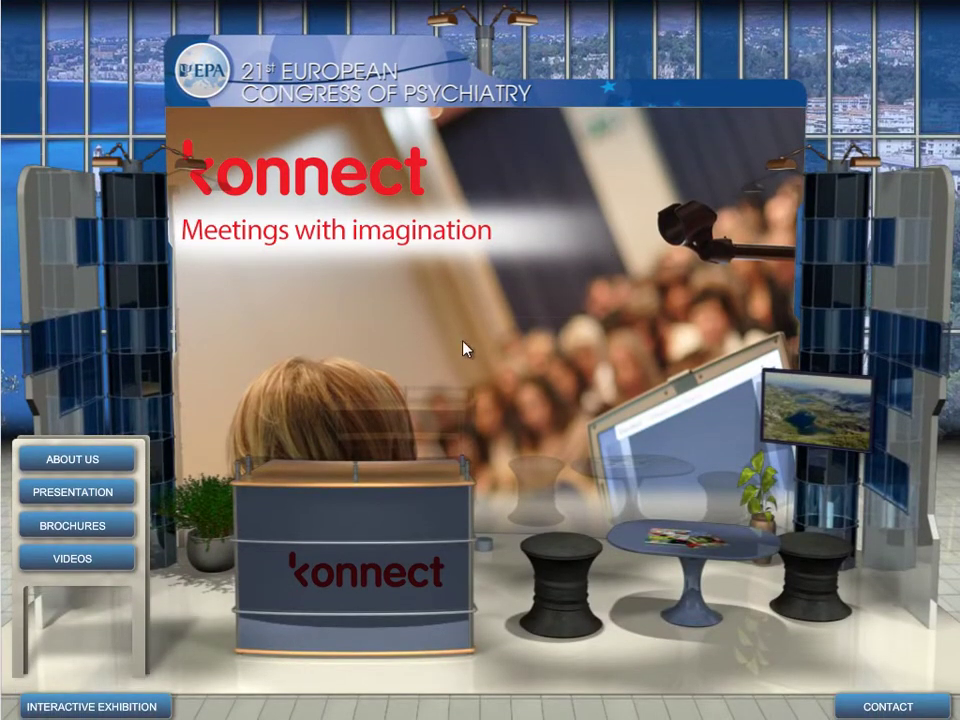
click(857, 710)
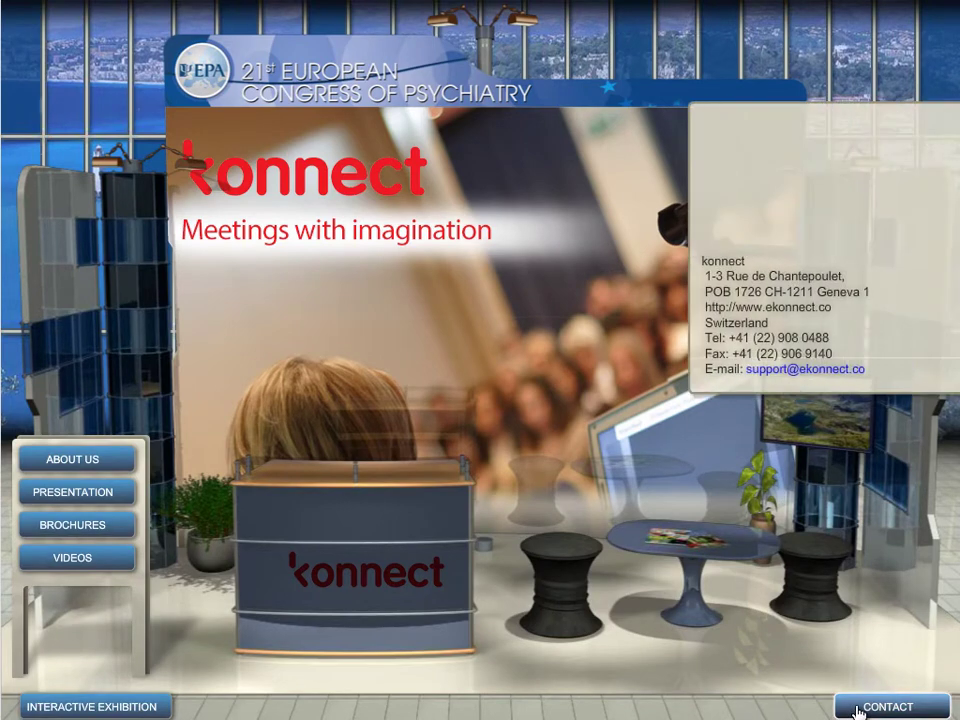
click(113, 462)
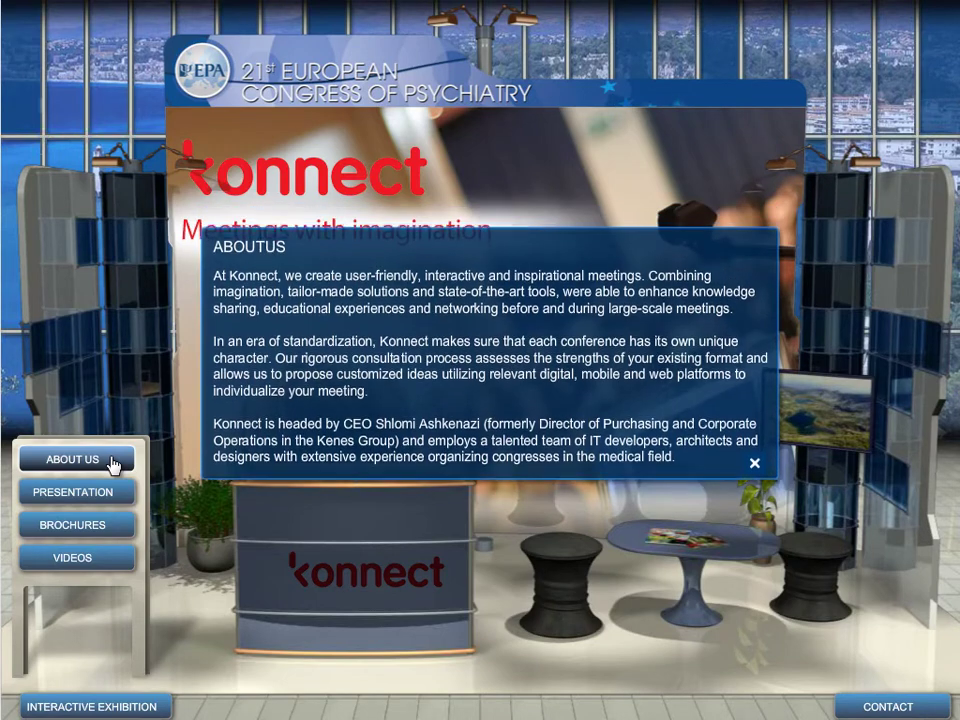
click(114, 494)
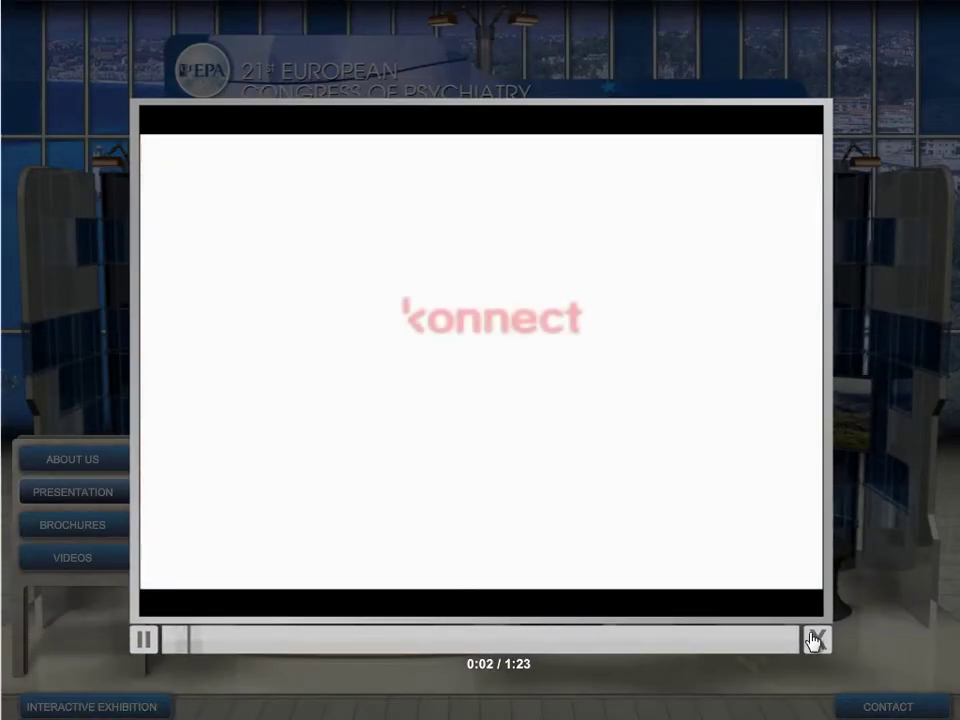
click(817, 640)
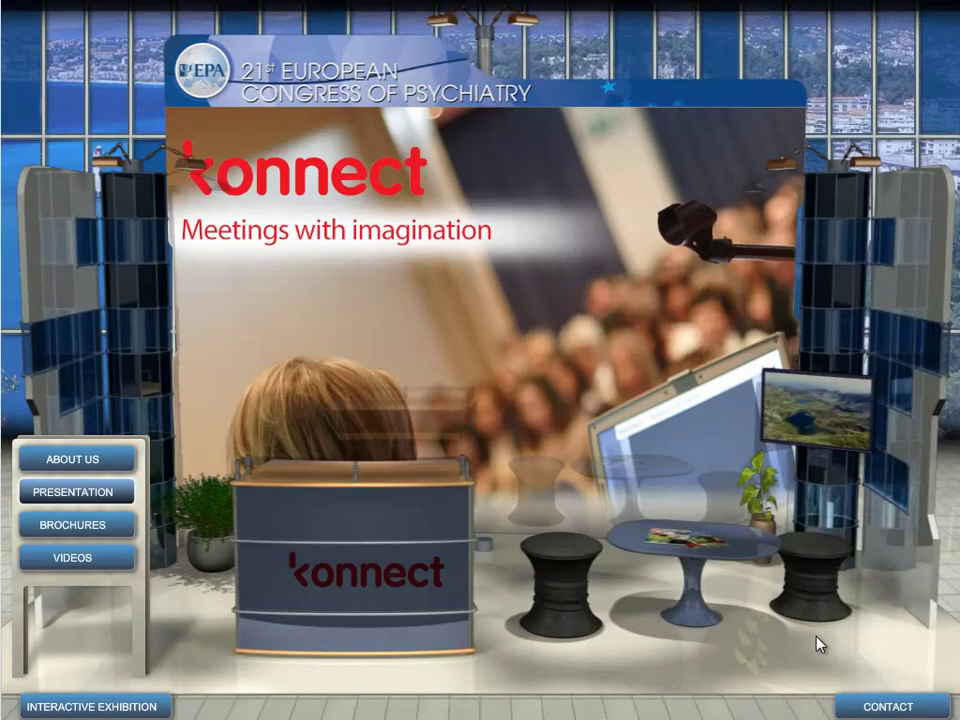
Open and close the live and web brochures, then play the 1:24 Konnect Interactive video
click(117, 534)
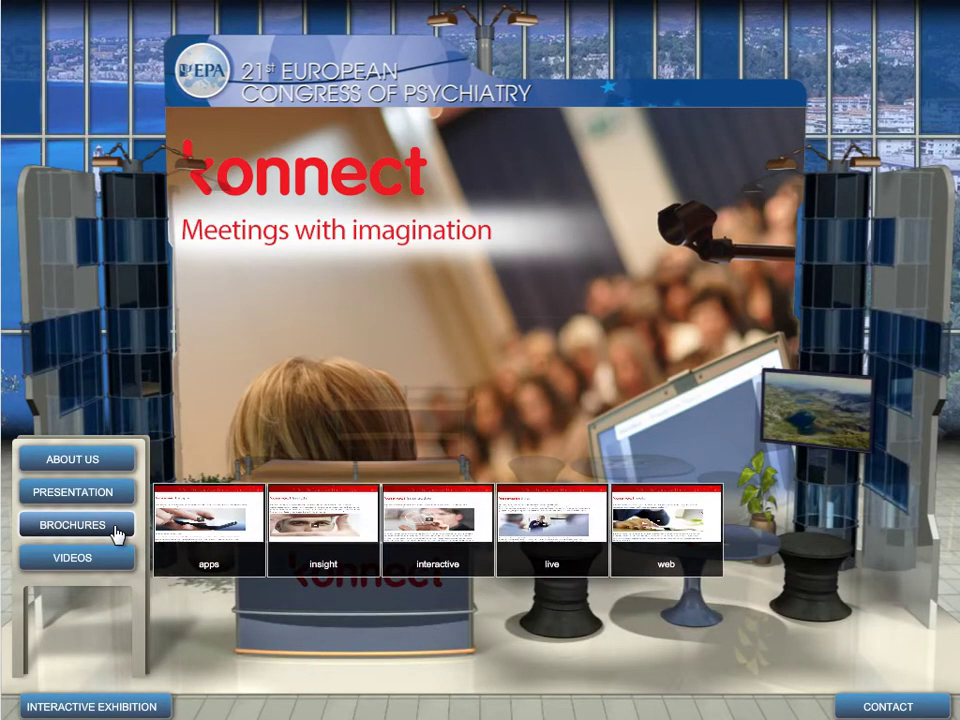
click(543, 530)
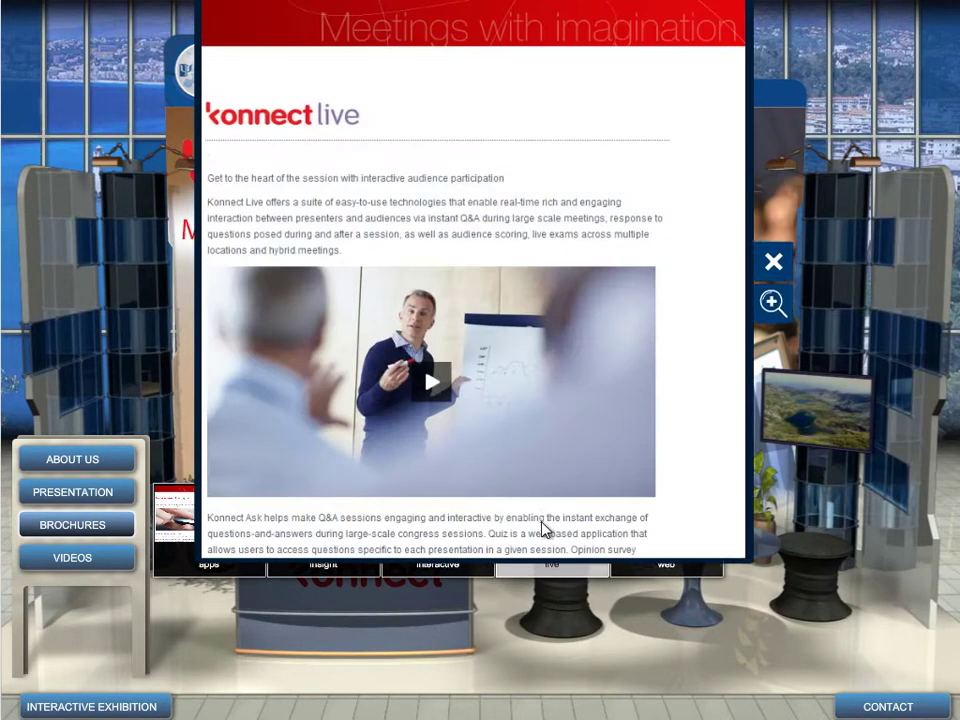
click(773, 334)
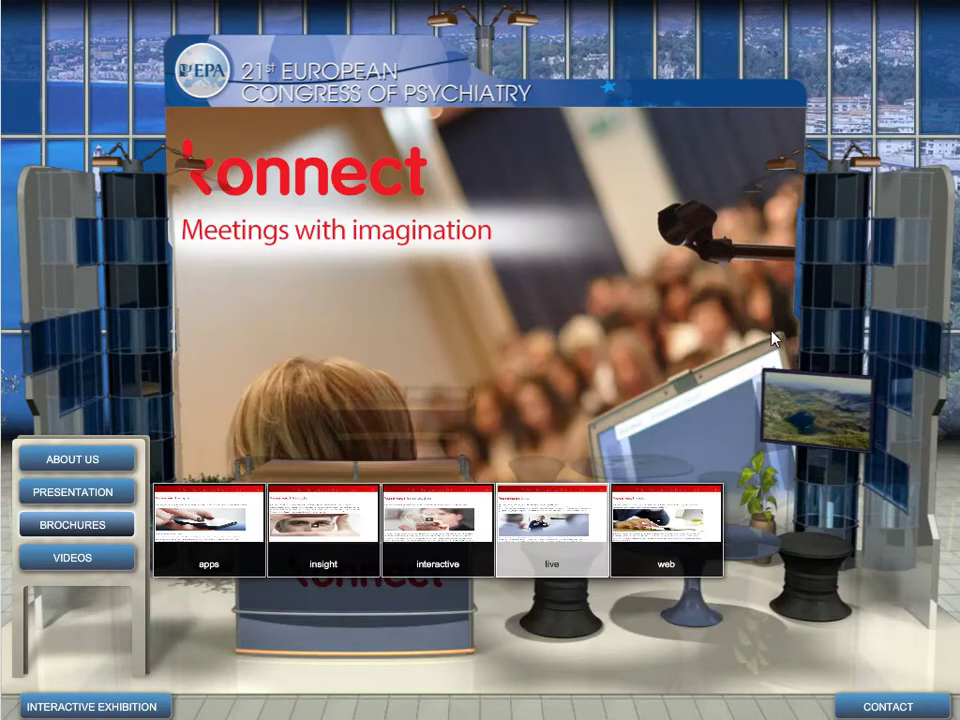
click(662, 517)
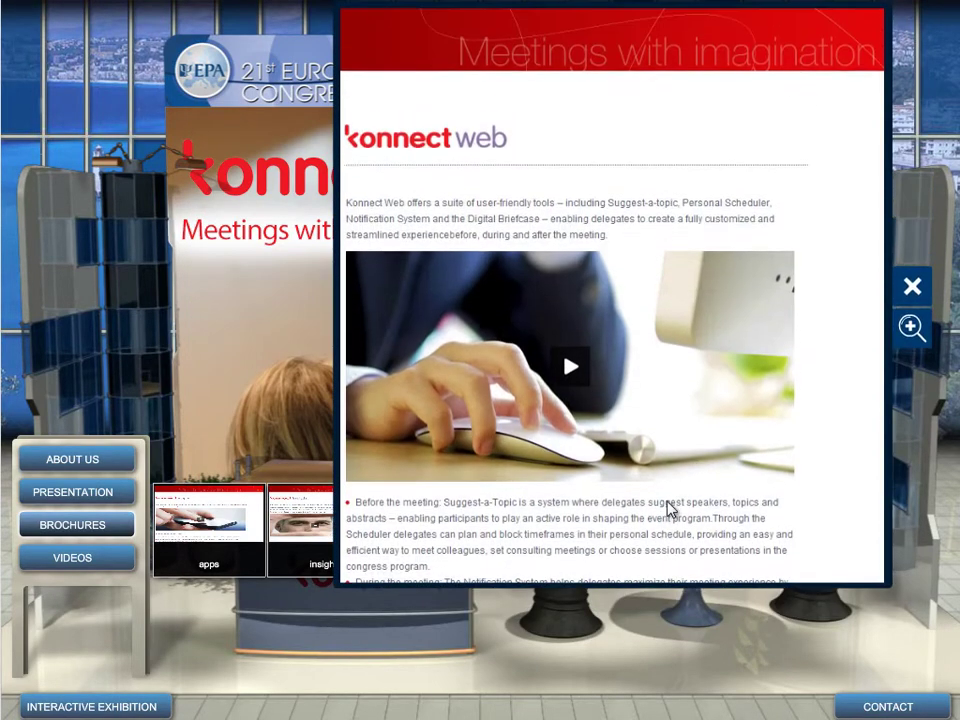
click(912, 300)
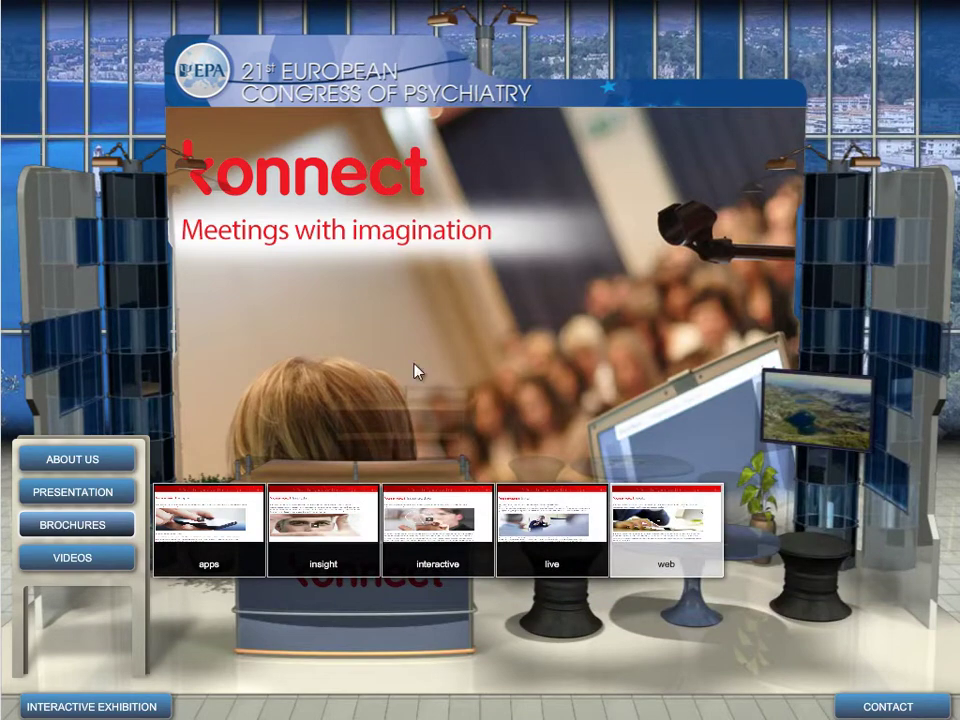
click(108, 560)
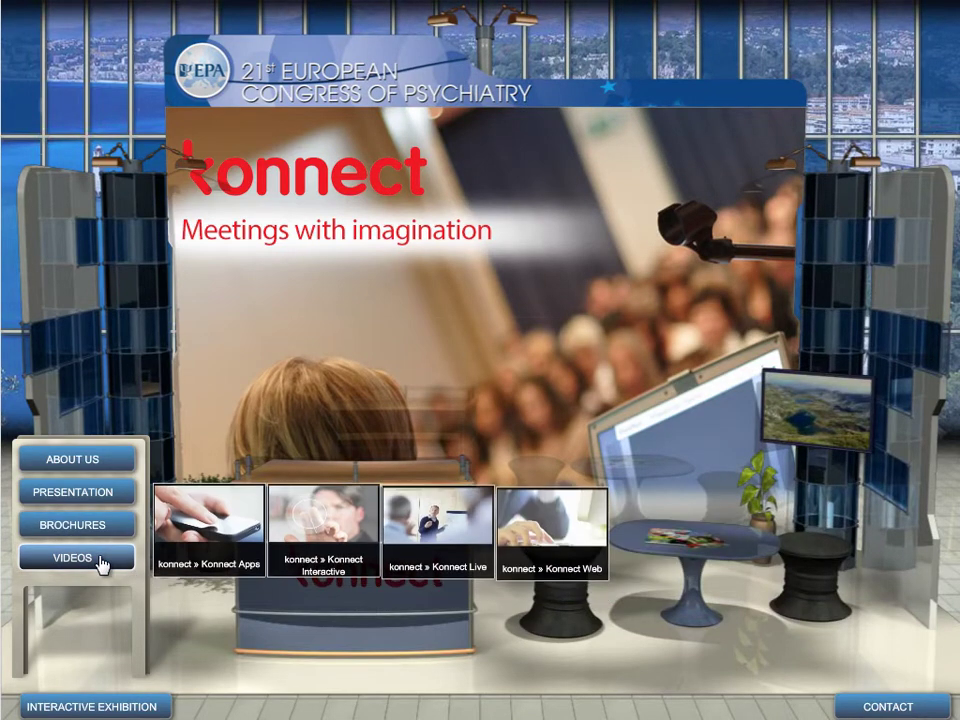
click(314, 527)
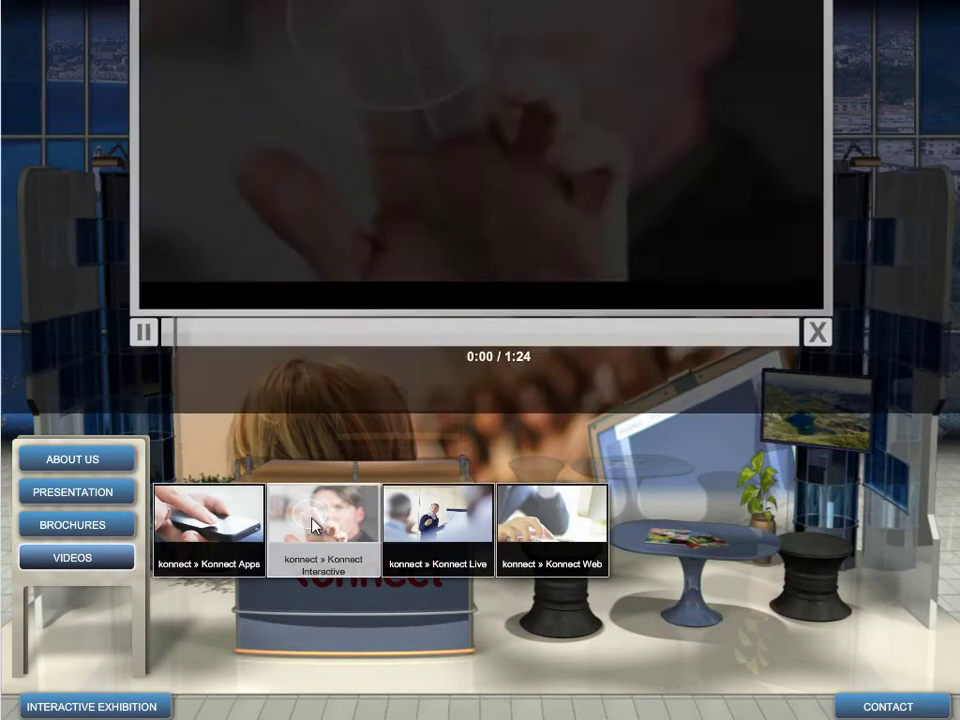